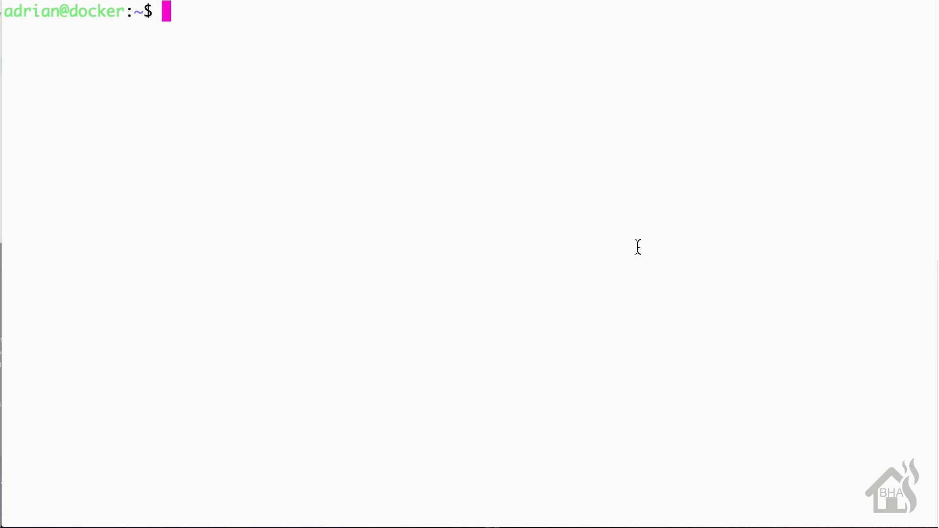
# - Create a directory named nzbhydra2 in the home folder with sudo, entering the account password, and list the folder contents
pyautogui.write('sudo ')
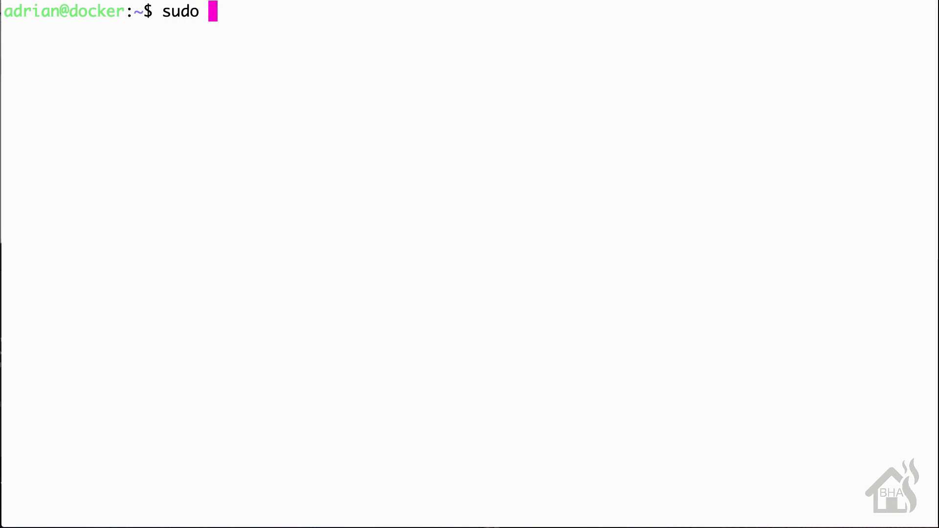
pyautogui.write('mkdir ')
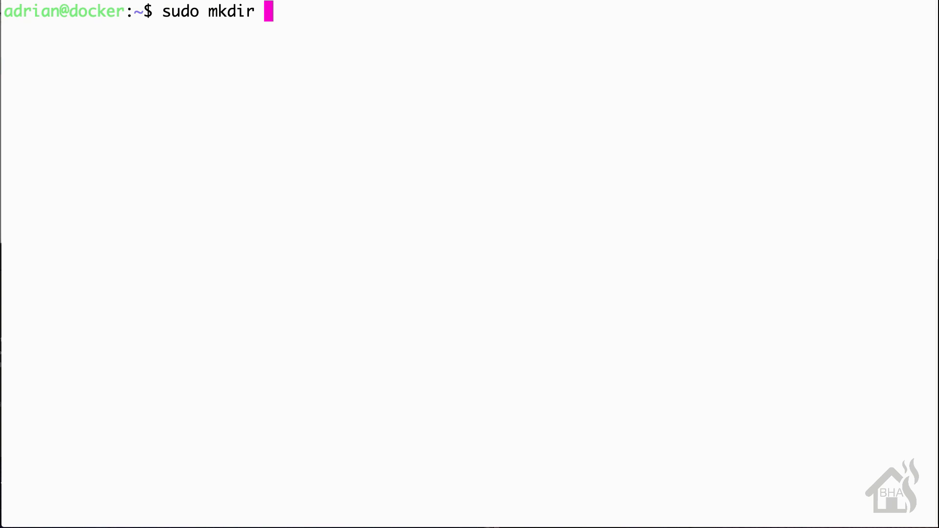
pyautogui.write('nzbhy')
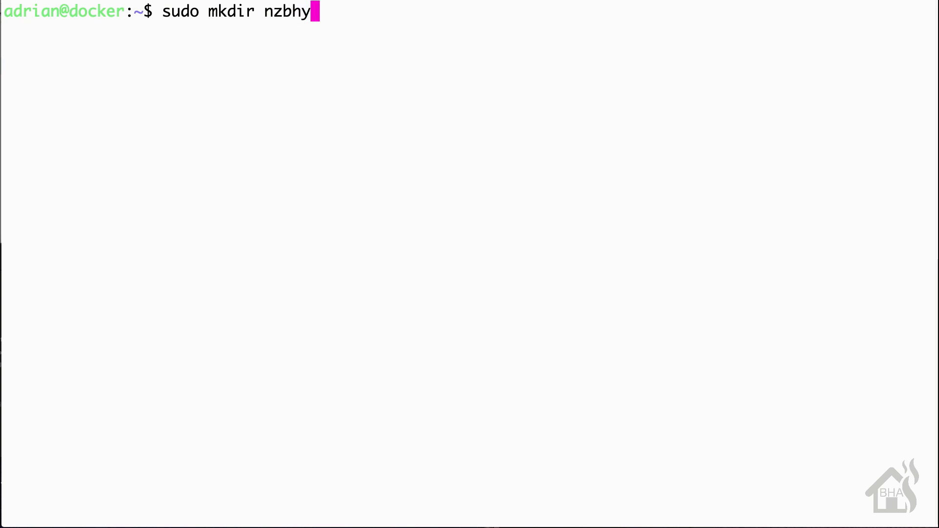
pyautogui.write('dra2')
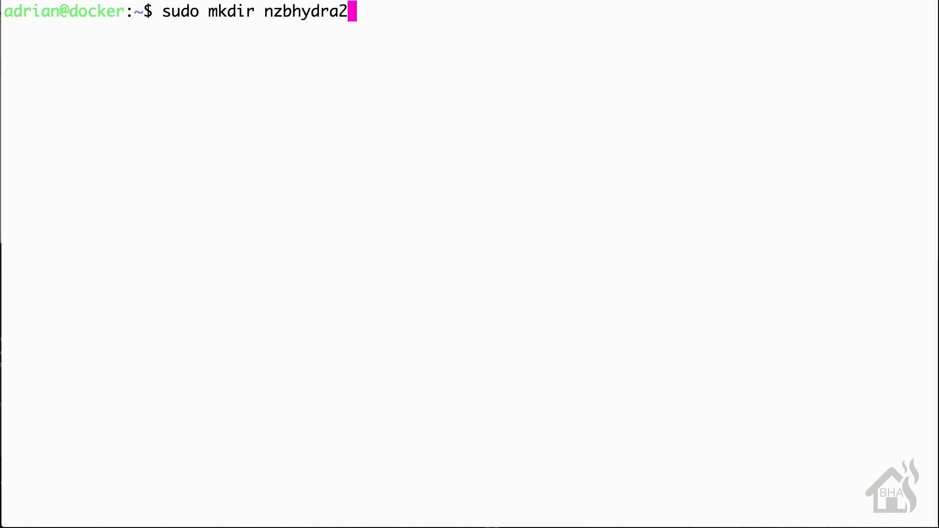
pyautogui.press('Return')
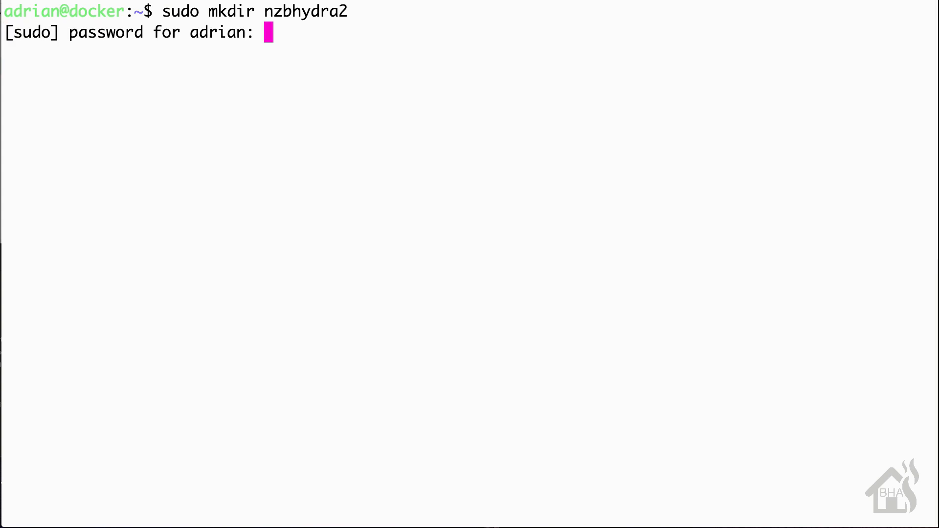
pyautogui.press('Return')
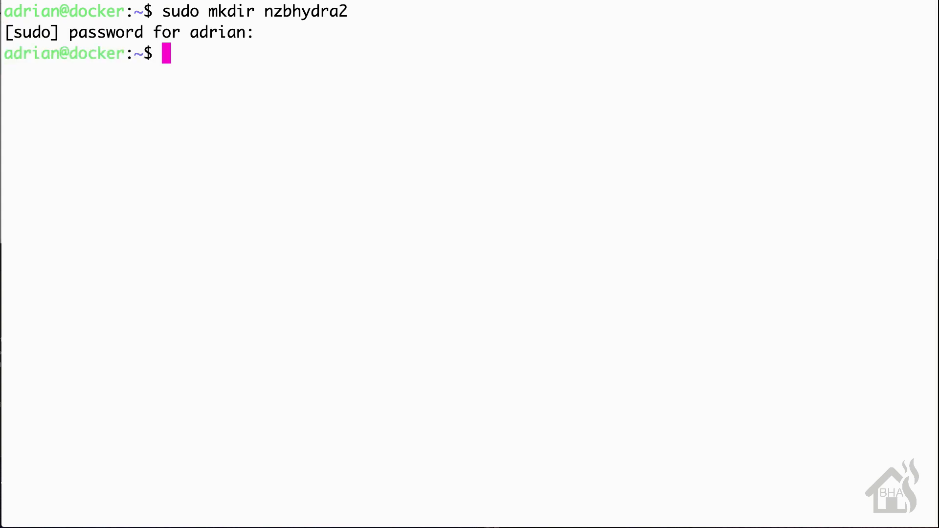
pyautogui.write('ls')
pyautogui.press('Return')
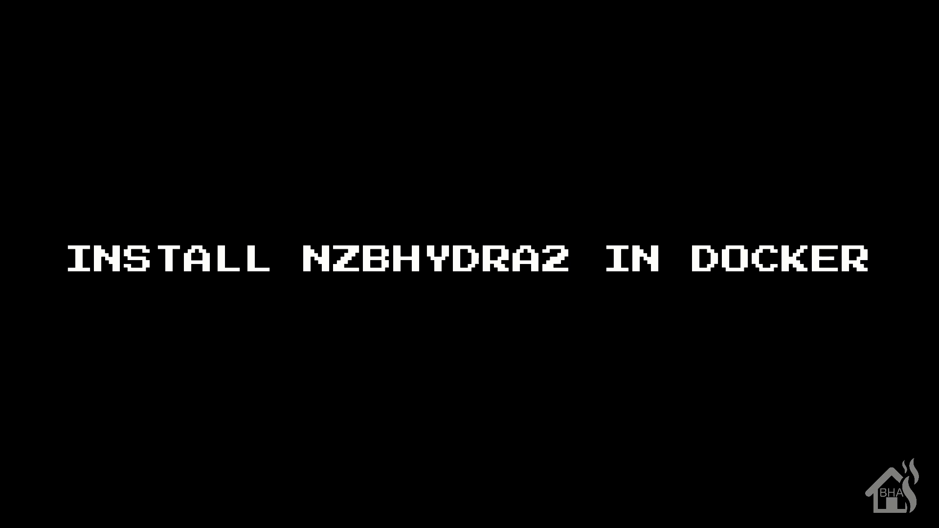
# - Open docker-compose.yaml from the docker-compose directory for editing in vi with sudo
pyautogui.write('sud')
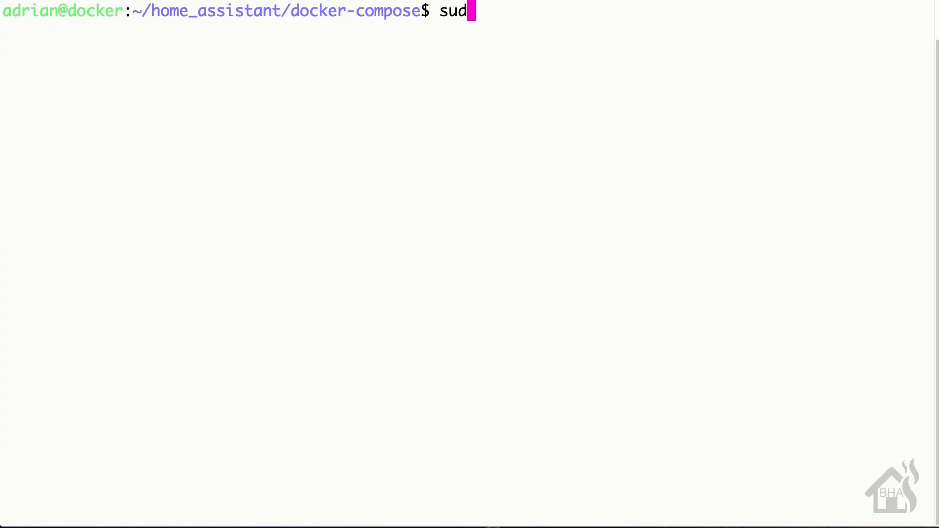
pyautogui.write('o vi docker-')
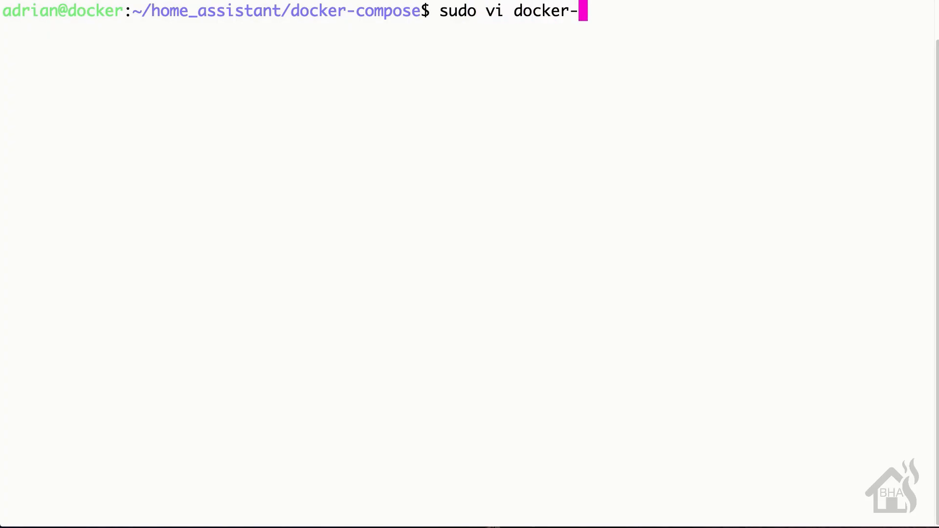
pyautogui.write('compose.yaml')
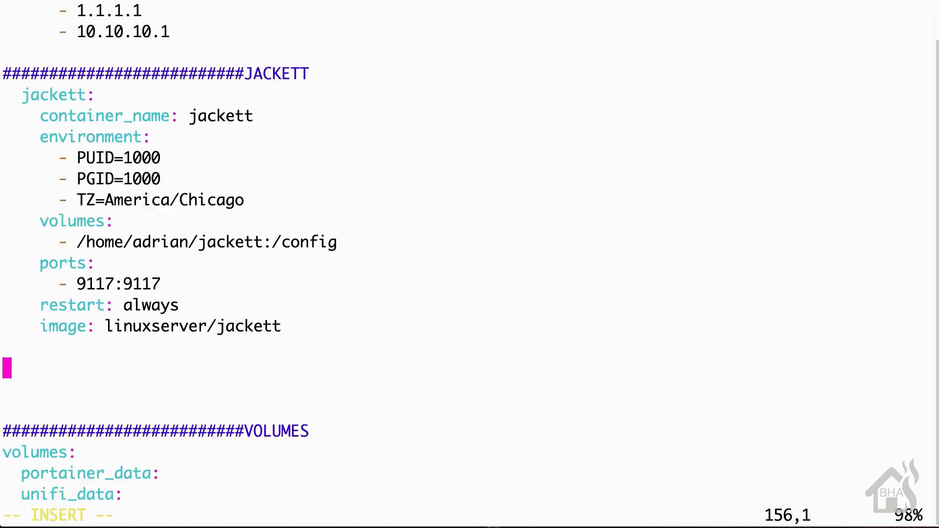
# - Add a comment header of # characters ending in NZBHYDRA2 between the Jackett service and the VOLUMES header
pyautogui.write('#########################')
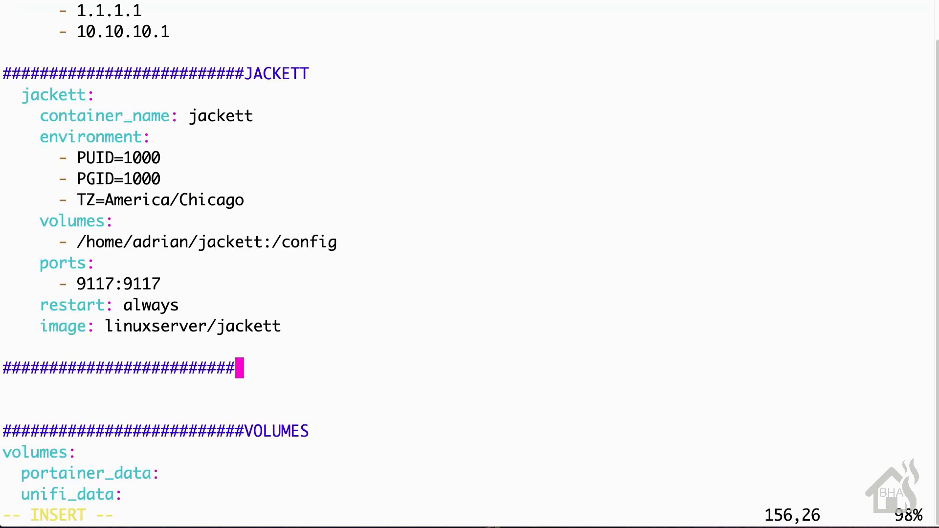
pyautogui.write('#')
pyautogui.write('NZBHYDRA2')
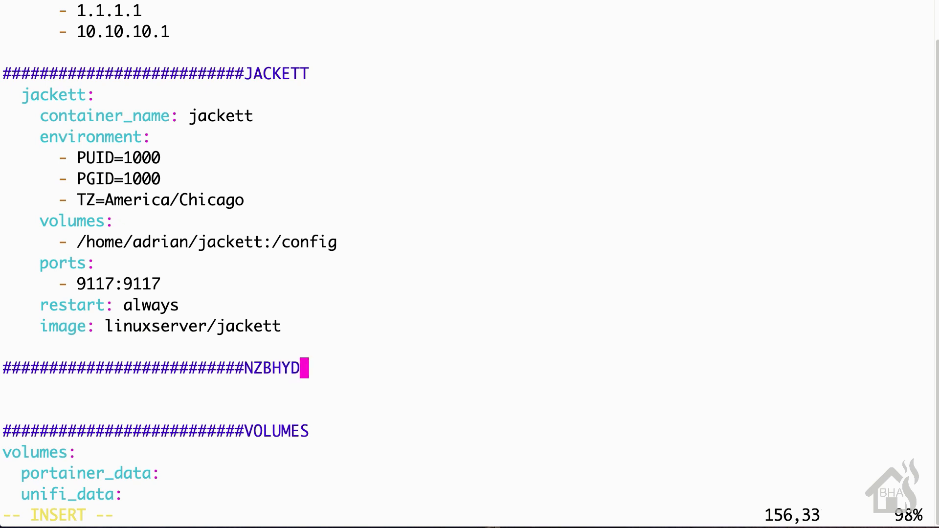
# - Define a service named hydra2 under the NZBHYDRA2 header, with container_name set to hydra2
pyautogui.press('Return')
pyautogui.write('hyd')
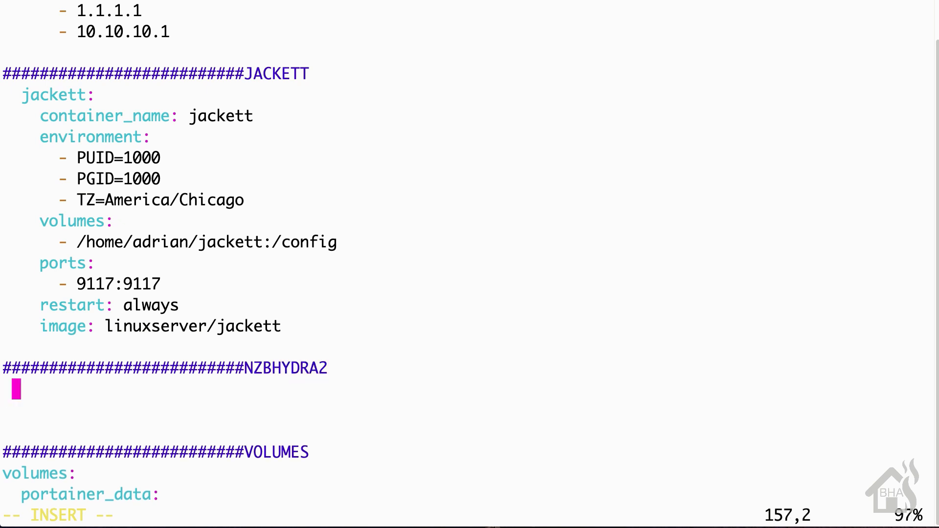
pyautogui.write('ra2:')
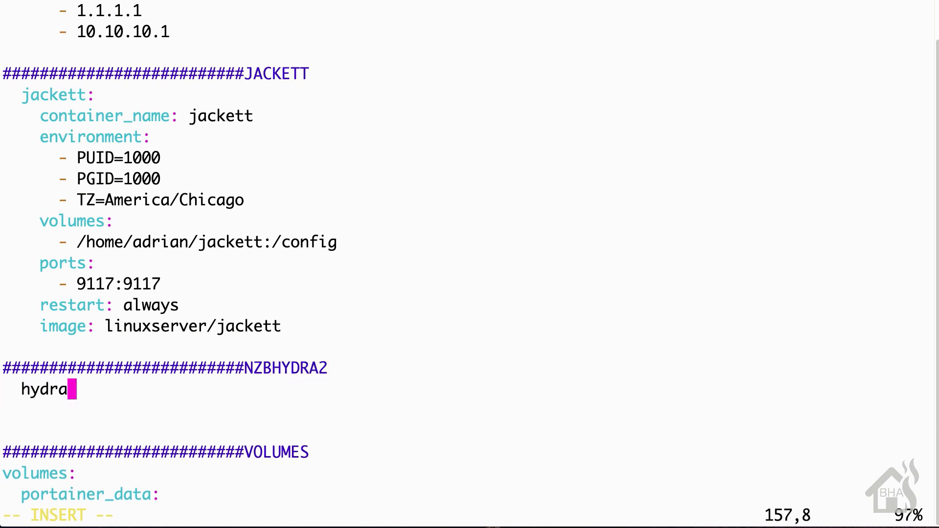
pyautogui.press('Return')
pyautogui.write('container_name: ')
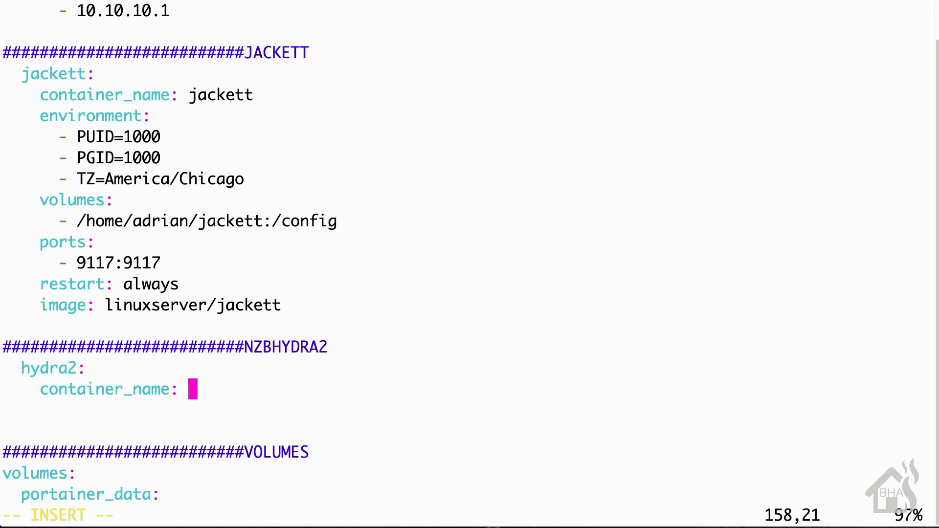
pyautogui.write('hydra2')
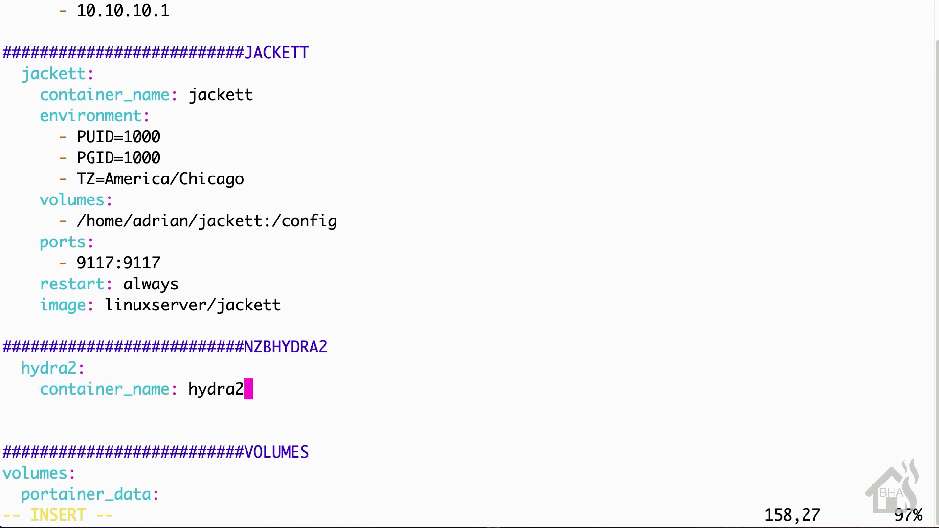
# - Add an environment section to the hydra2 service with PUID=1000, PGID=1000 and TZ=America/Chicago
pyautogui.press('Return')
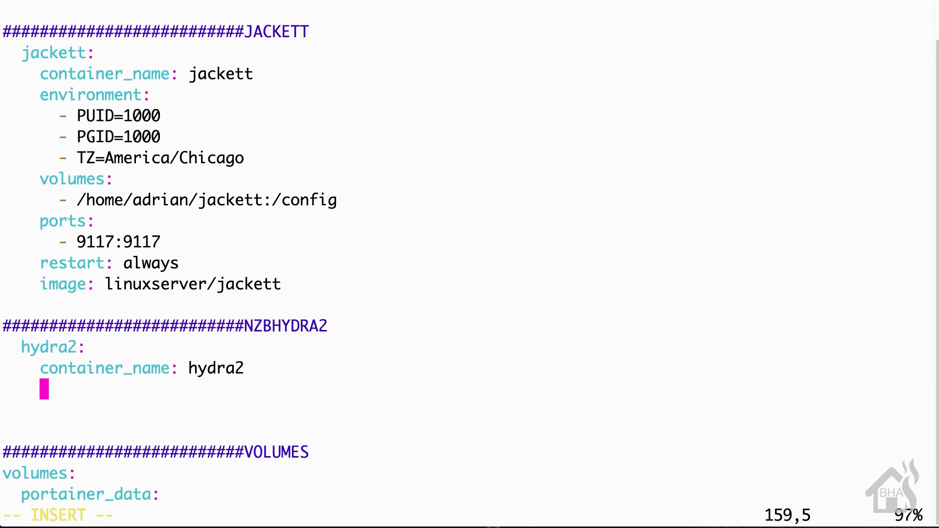
pyautogui.write('environ')
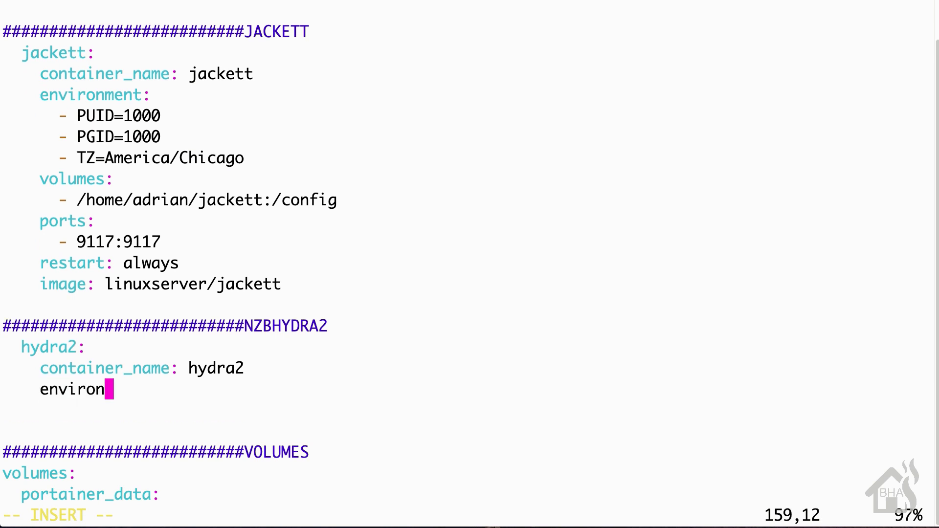
pyautogui.write('ment:')
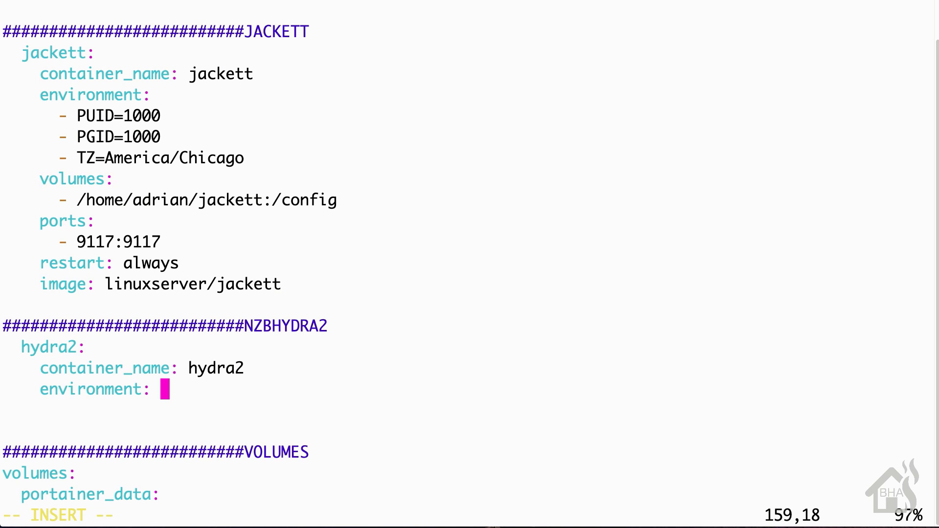
pyautogui.press('Return')
pyautogui.write('- ')
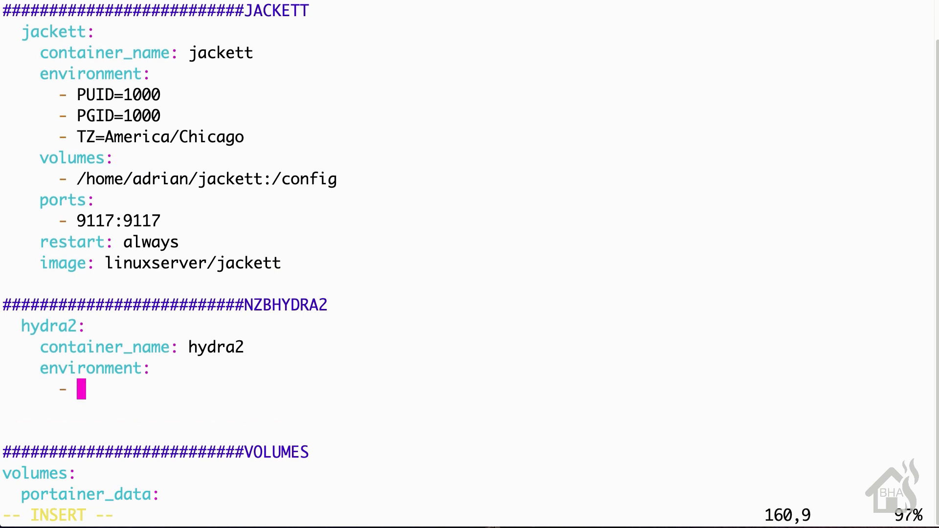
pyautogui.write('PUID=1000')
pyautogui.press('Return')
pyautogui.write('- ')
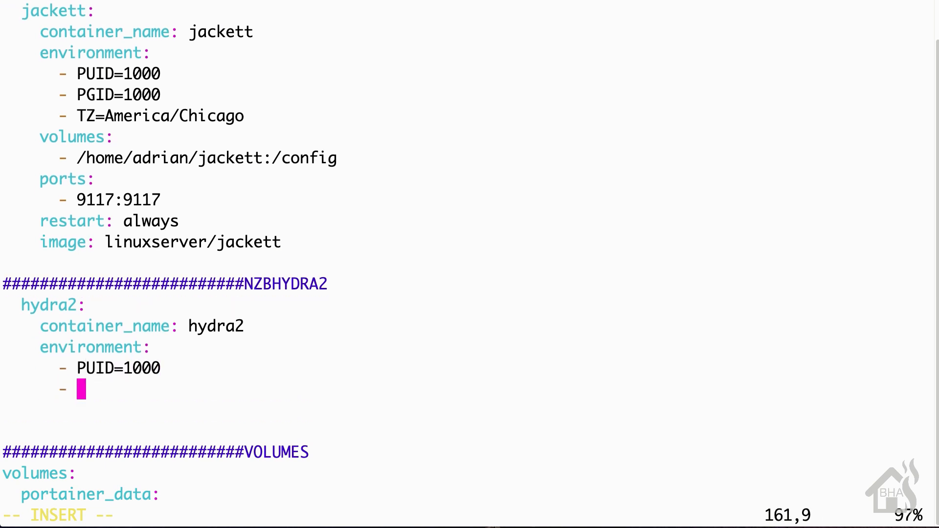
pyautogui.write('PGID=1000')
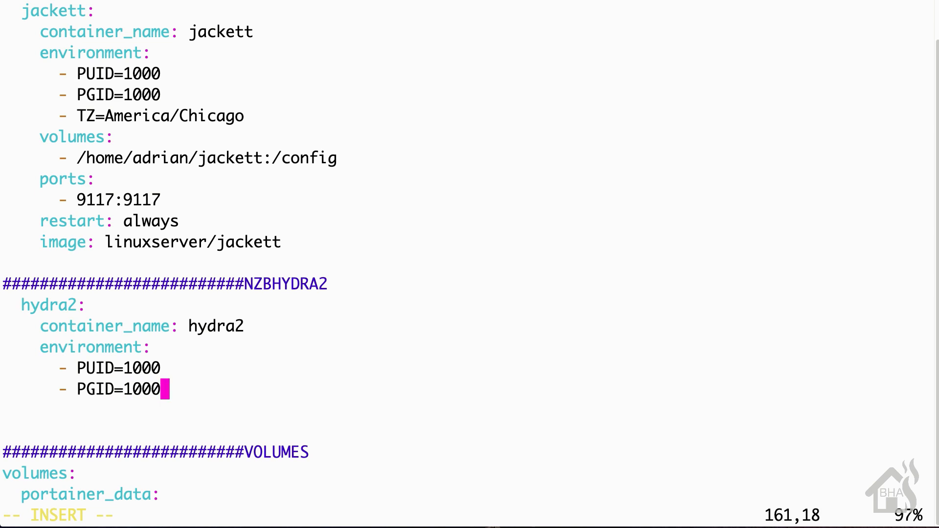
pyautogui.press('Return')
pyautogui.write('- ')
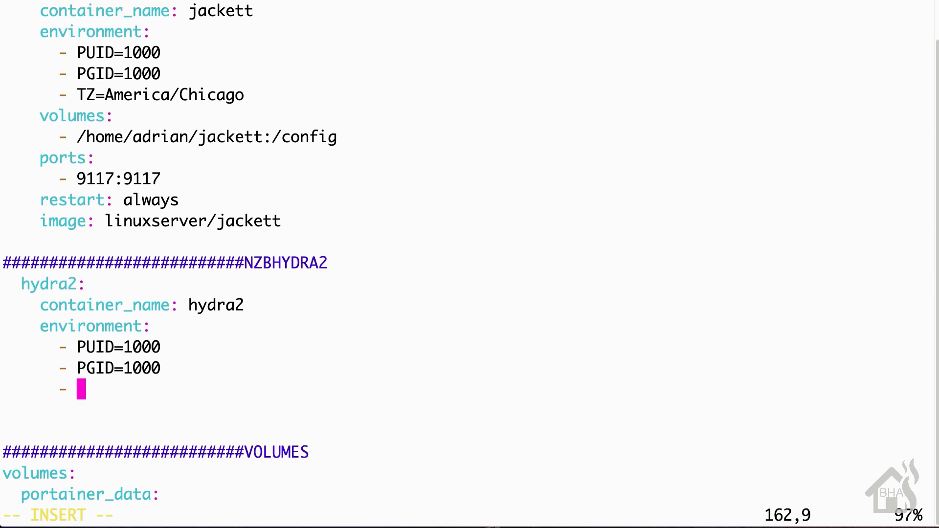
pyautogui.write('TZ=Amer')
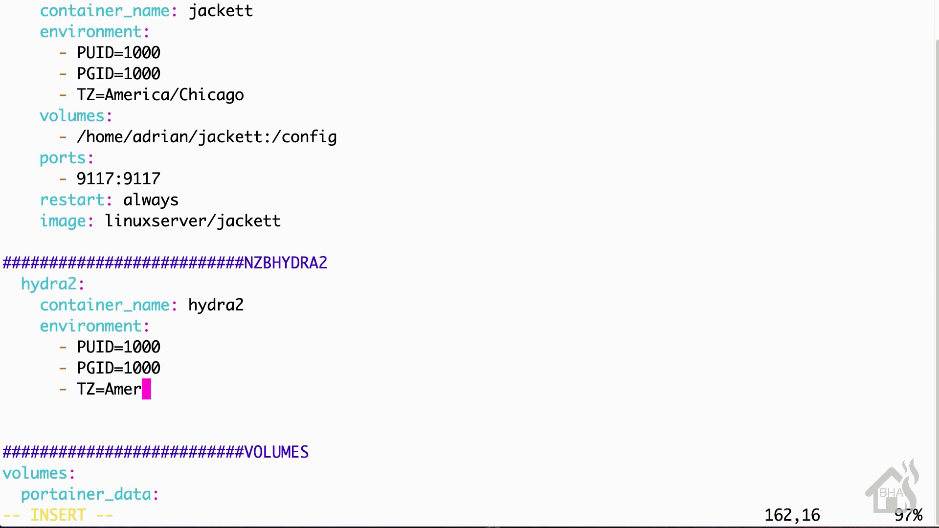
pyautogui.write('ica/Chicago')
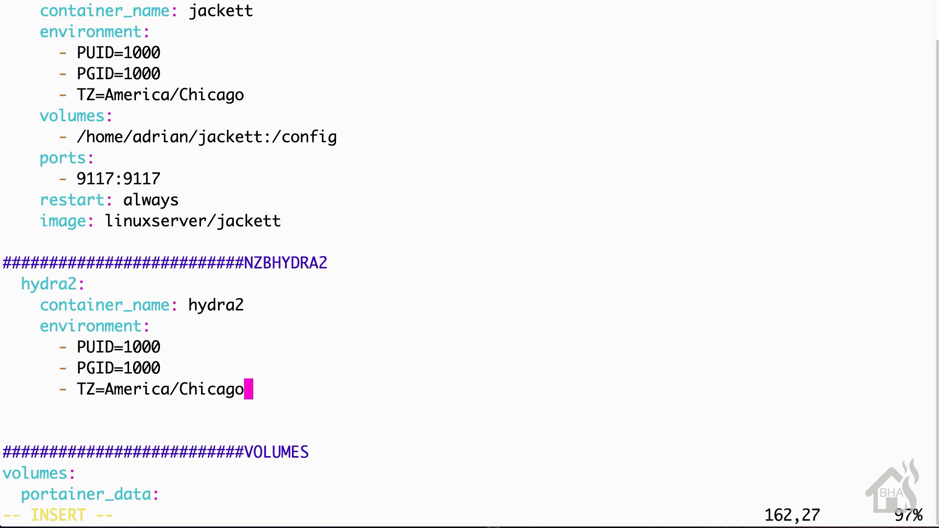
# - Add a ports section to the hydra2 service with the mapping 5076:5076
pyautogui.press('Return')
pyautogui.write('p')
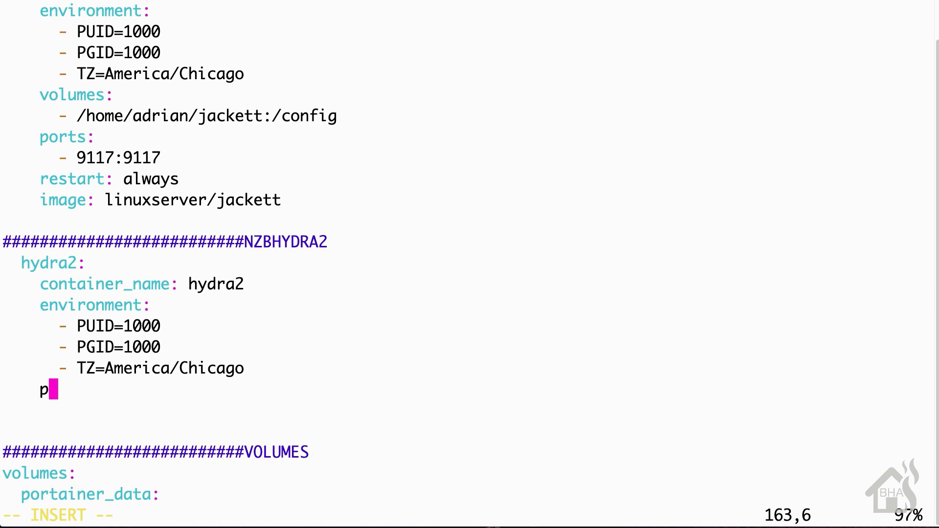
pyautogui.write('orts:')
pyautogui.press('Return')
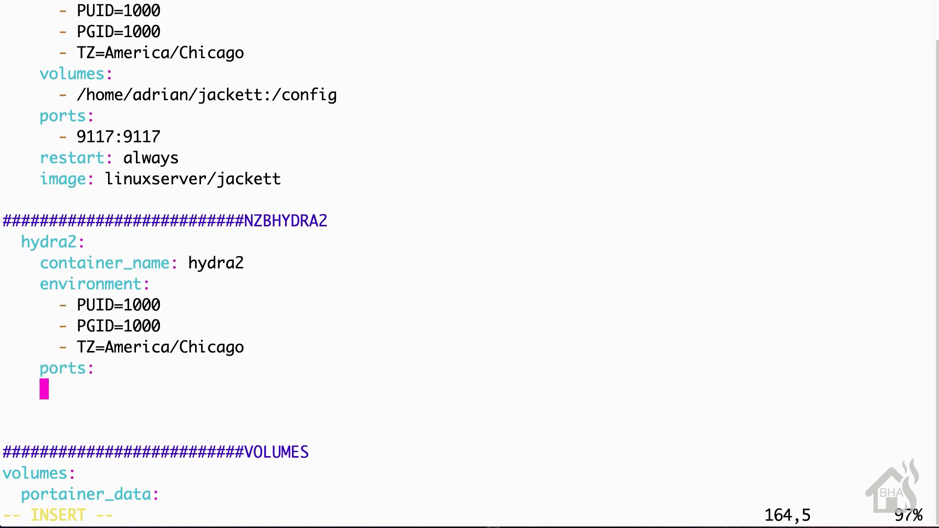
pyautogui.write('- 5')
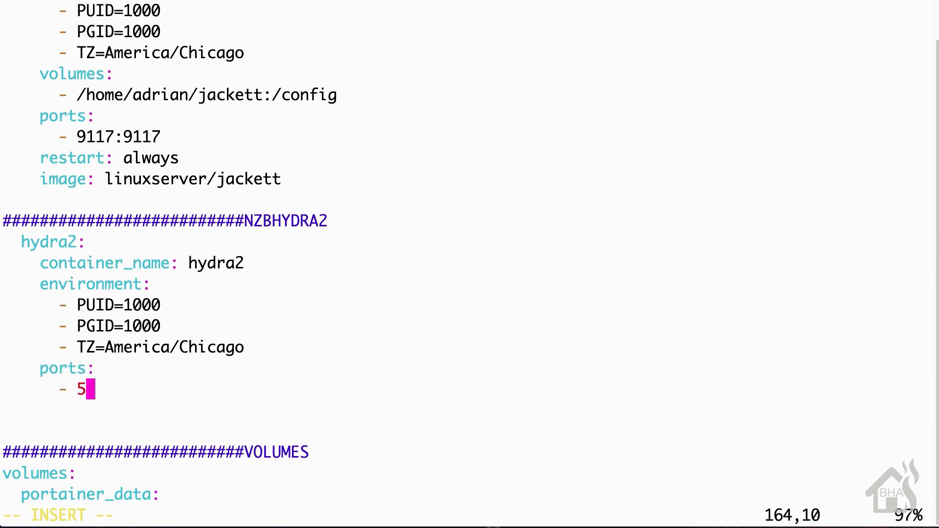
pyautogui.write('076:')
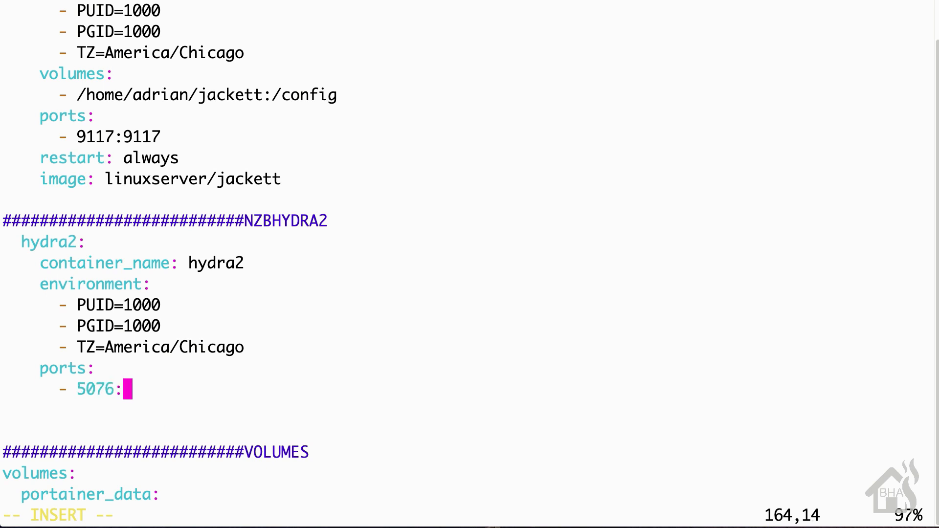
pyautogui.write('5076')
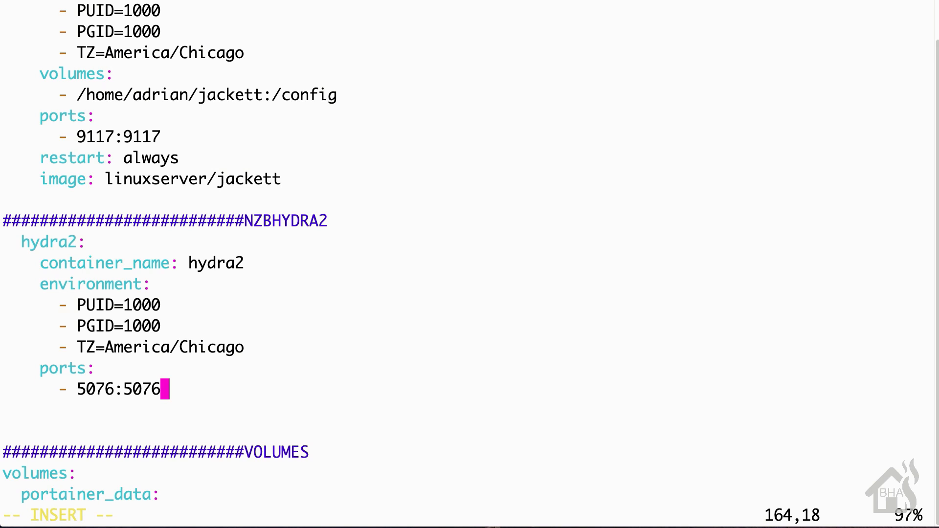
# - Add a volumes section to the hydra2 service that maps the nzbhydra2 folder in the user's home directory to /config
pyautogui.press('Return')
pyautogui.write('volumes:')
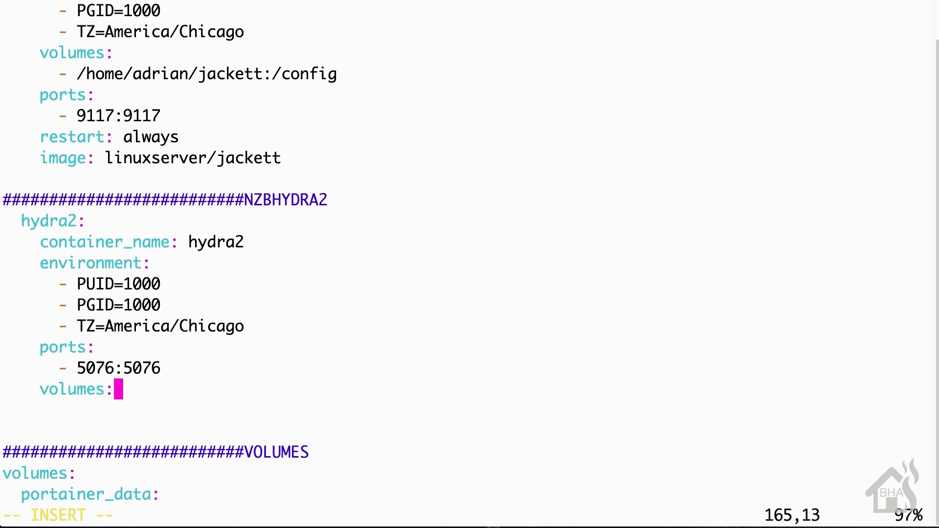
pyautogui.press('Return')
pyautogui.write('- ')
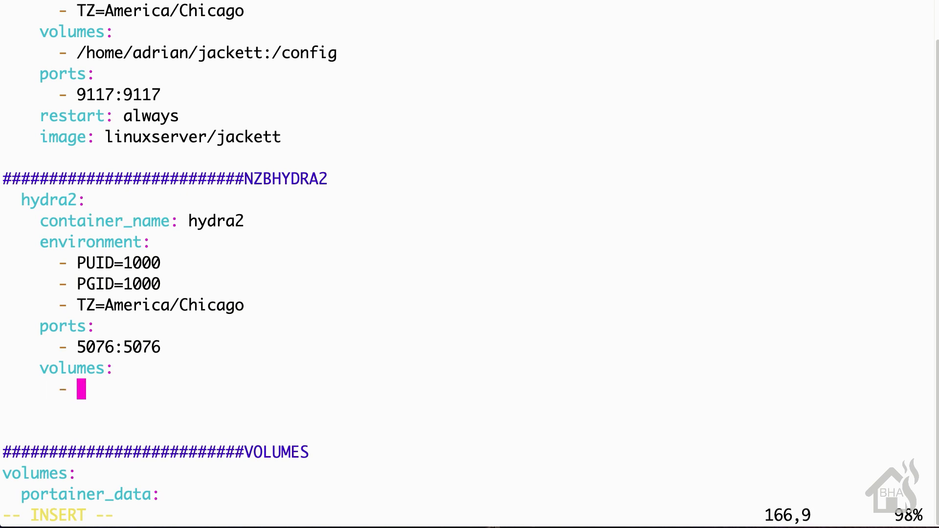
pyautogui.write('/home/')
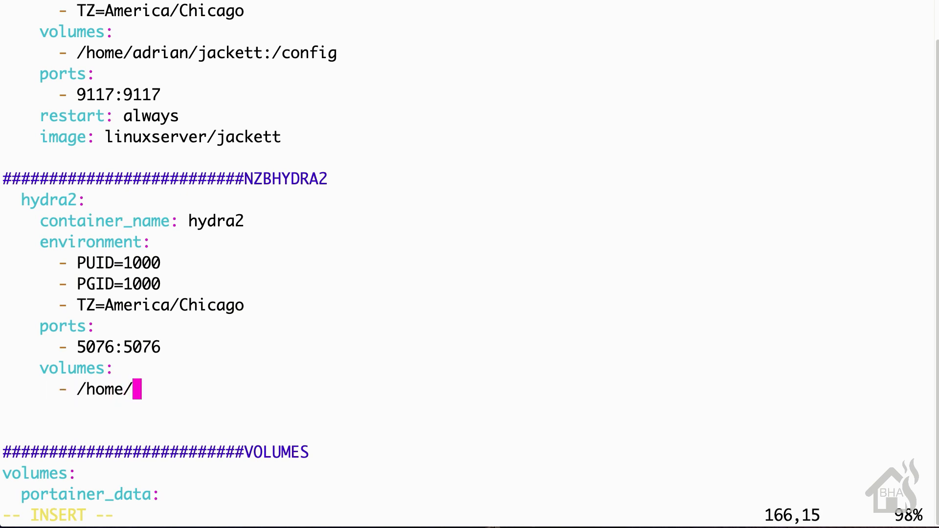
pyautogui.write('adrian/')
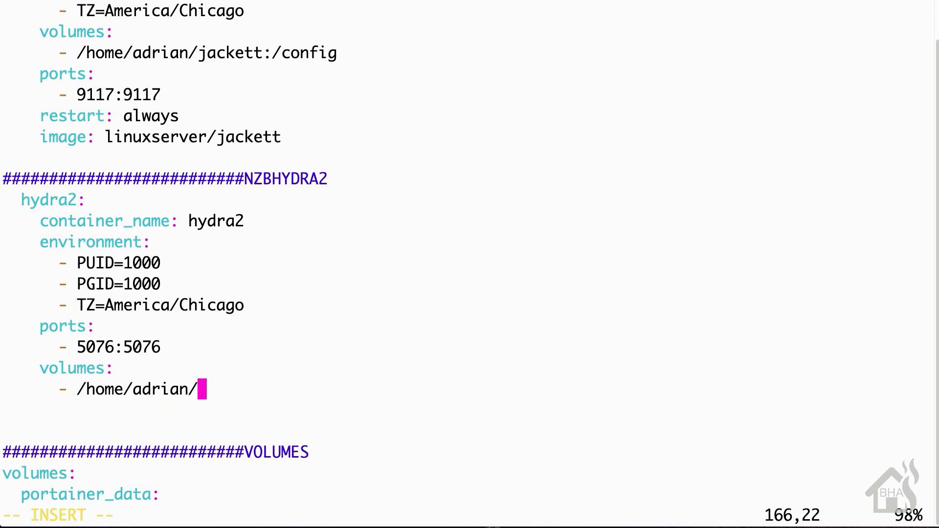
pyautogui.write('nzbh')
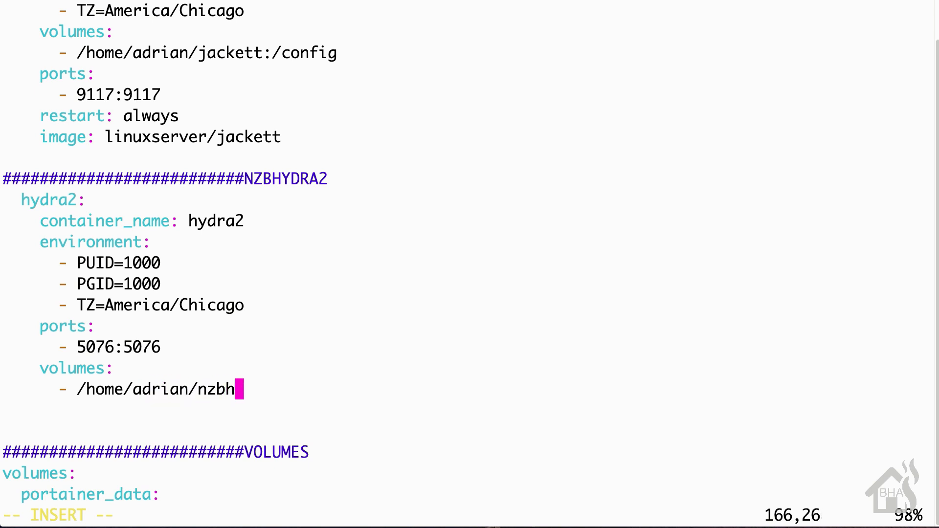
pyautogui.write('ydra2:/')
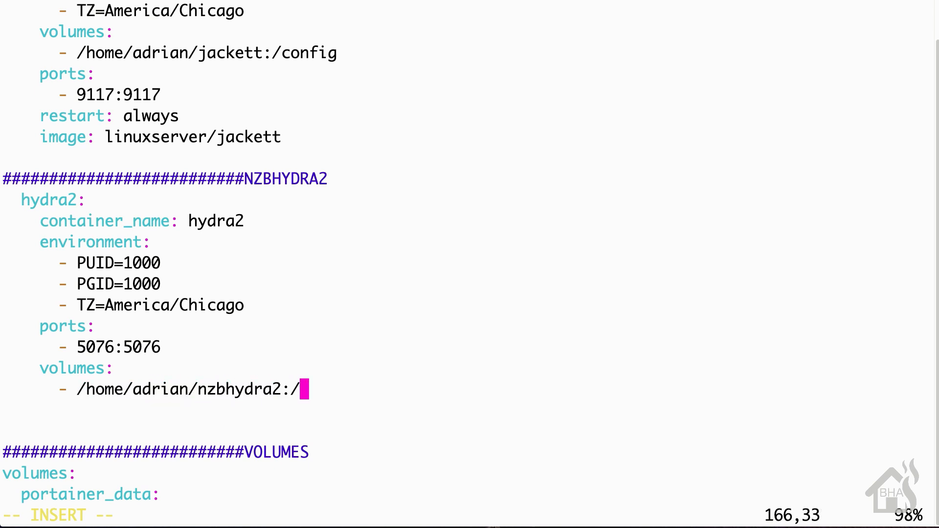
pyautogui.write('config')
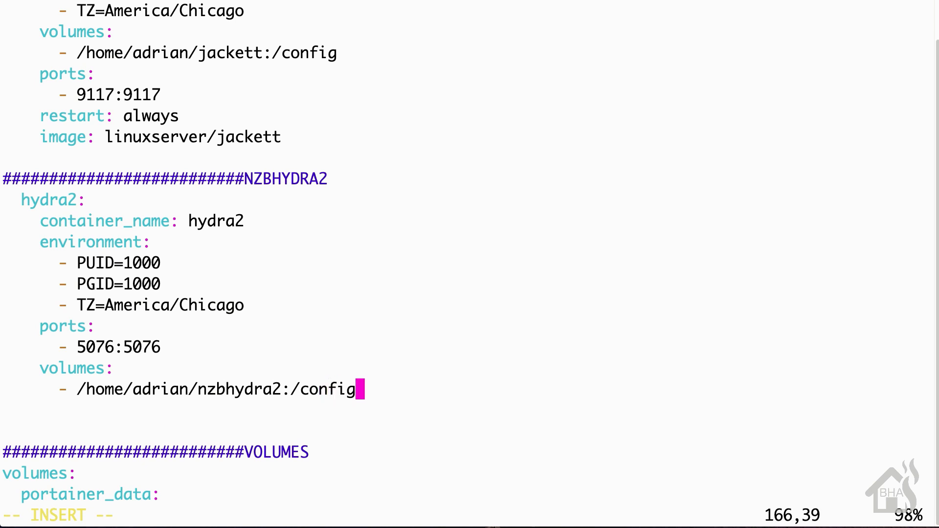
# - Set the hydra2 service's restart policy to always and its image to linuxserver/nzbhydra2
pyautogui.press('Return')
pyautogui.write('restart:')
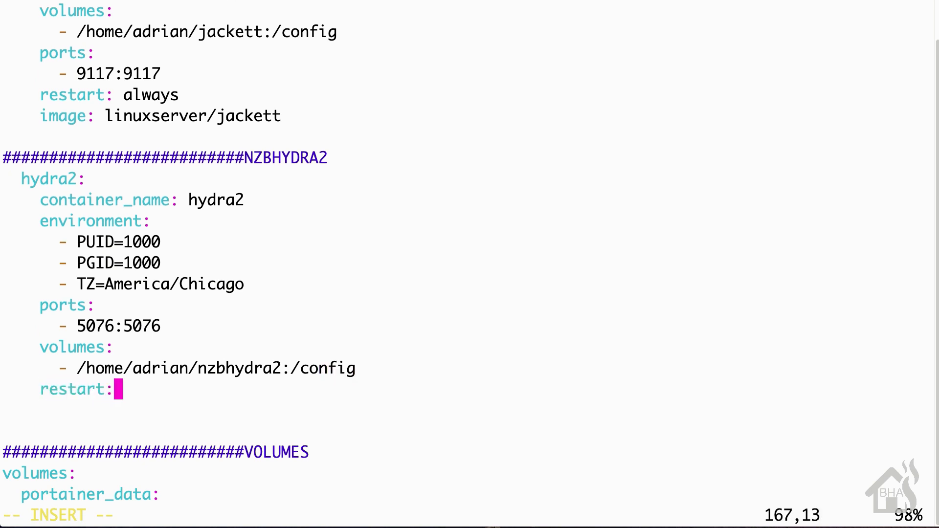
pyautogui.write(' always')
pyautogui.press('Return')
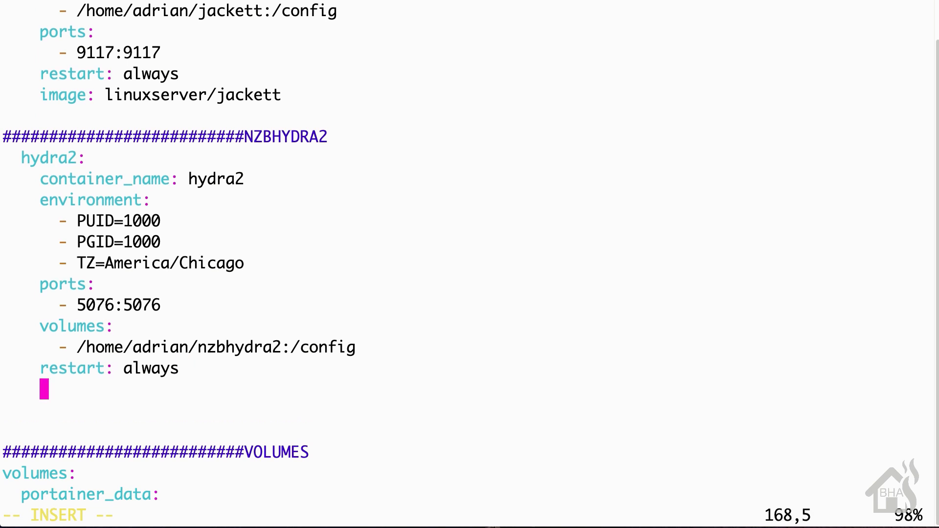
pyautogui.write('image')
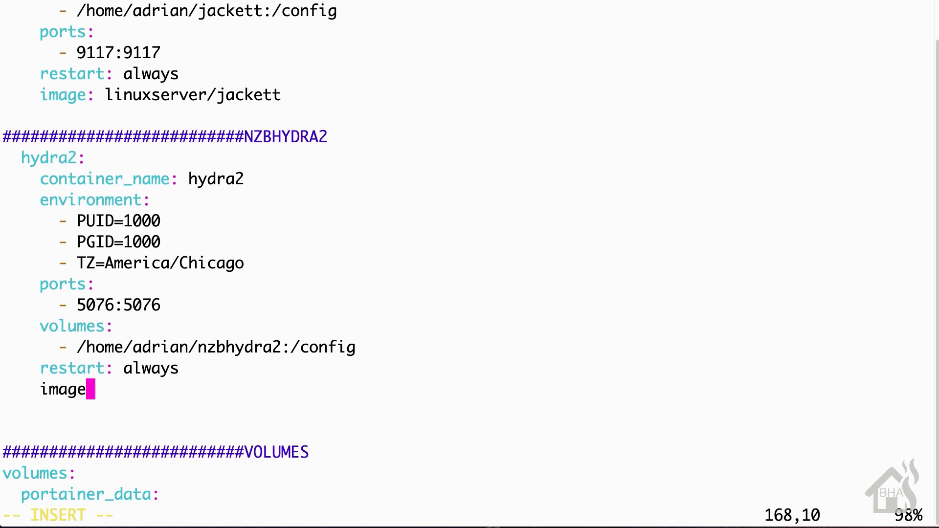
pyautogui.write(': linuxser')
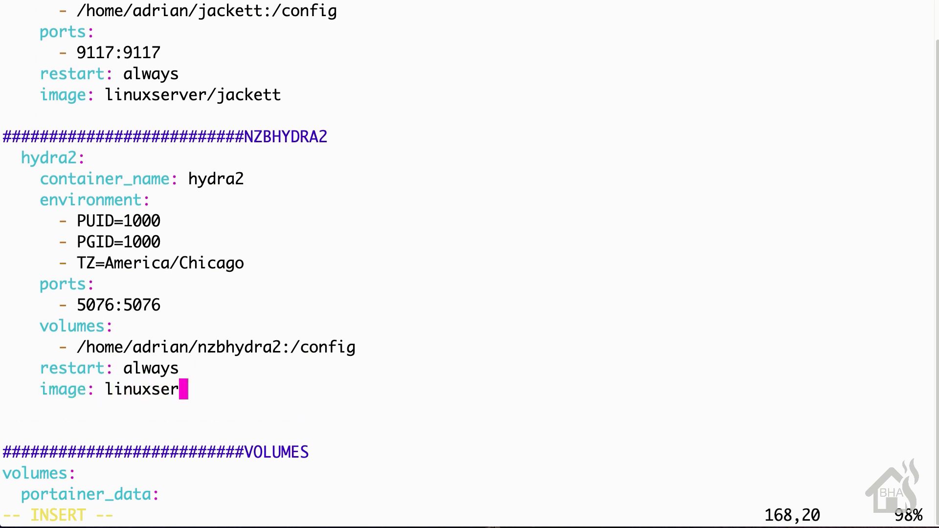
pyautogui.write('ver/nzbhydra2')
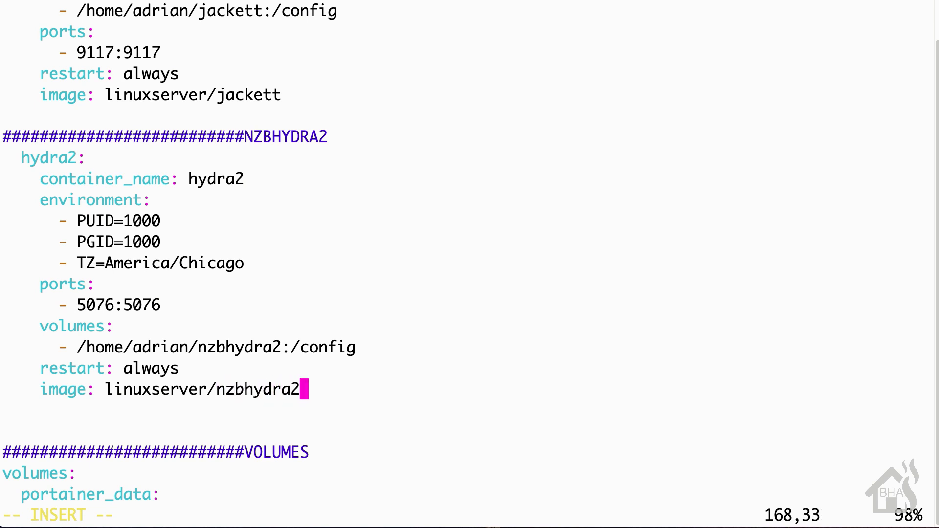
# - Save and close docker-compose.yaml and bring up the containers with sudo docker-compose up -d
pyautogui.press('Escape')
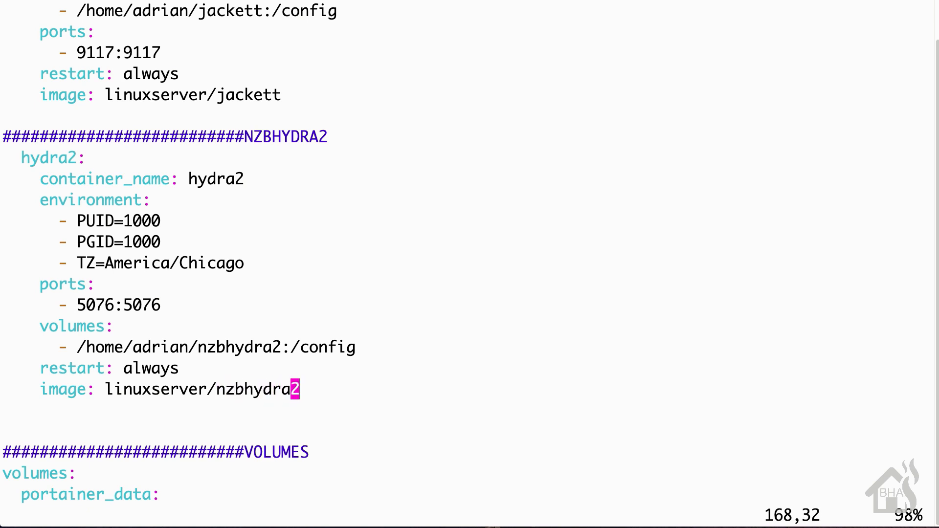
pyautogui.write(':wq!')
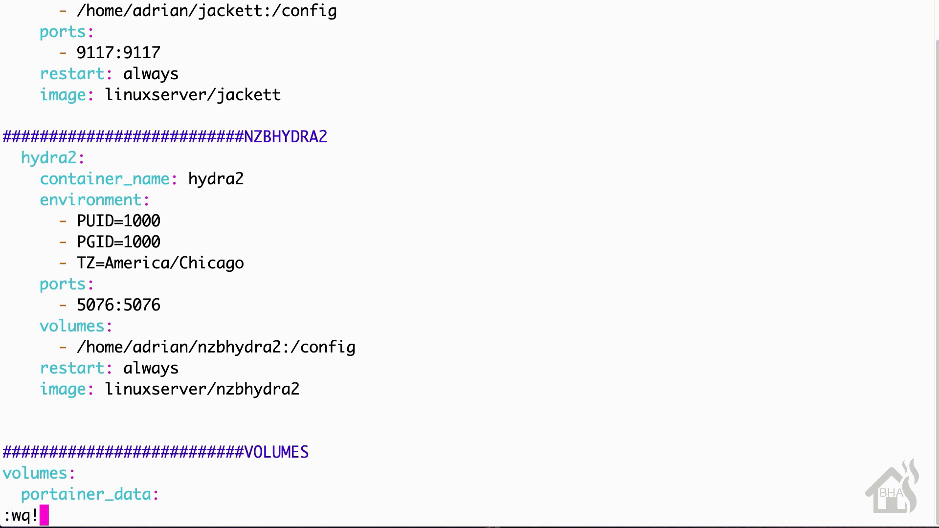
pyautogui.press('Return')
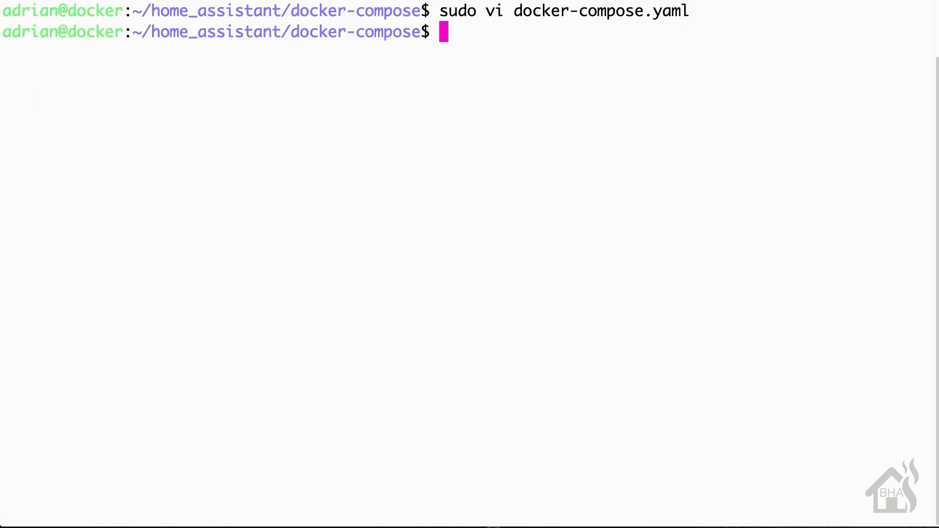
pyautogui.write('sudo docker-c')
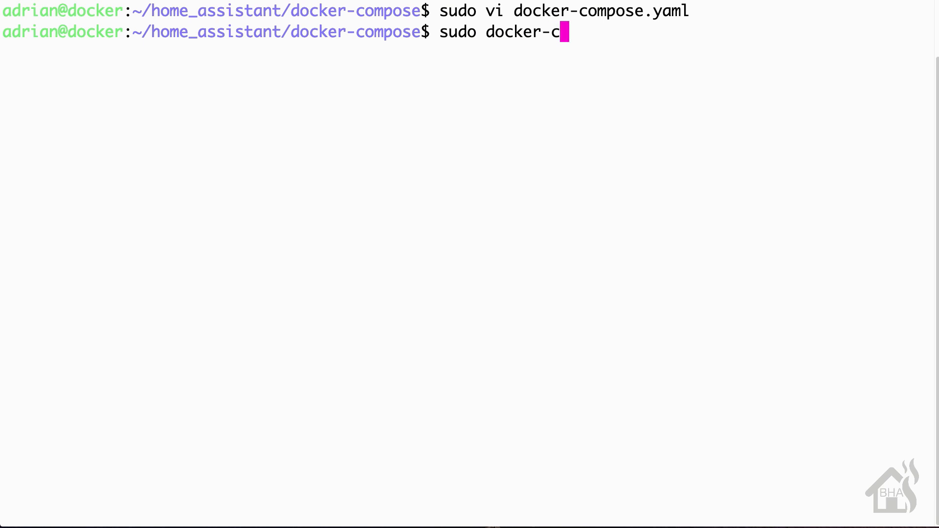
pyautogui.write('ompose up -d')
pyautogui.press('Return')
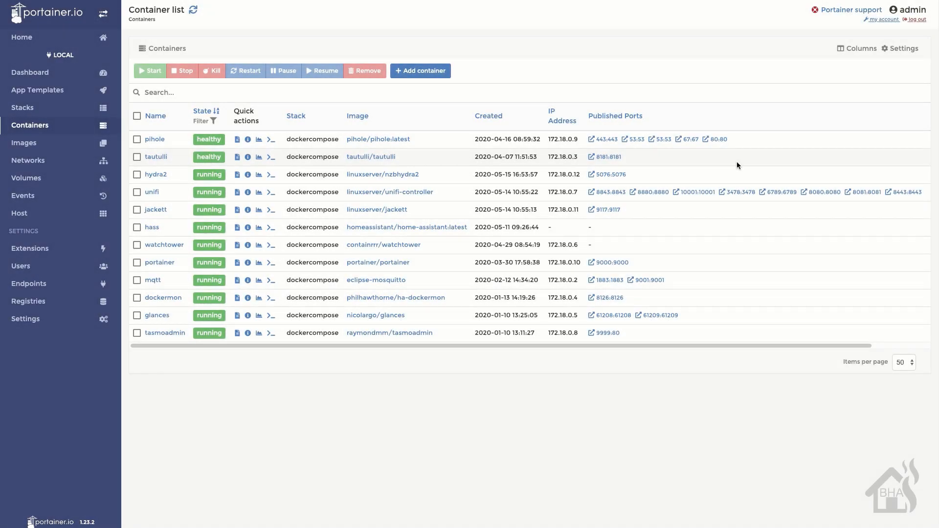
# - In Portainer, review the hydra2 container's details and open its logs
pyautogui.click(156, 174)
pyautogui.scroll(-9, 403, 236)
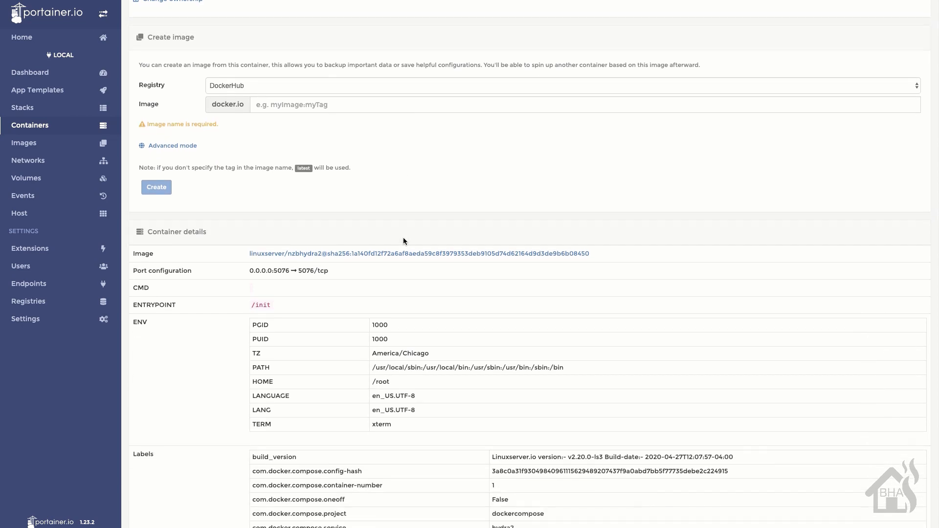
pyautogui.scroll(-2, 403, 238)
pyautogui.scroll(15, 403, 240)
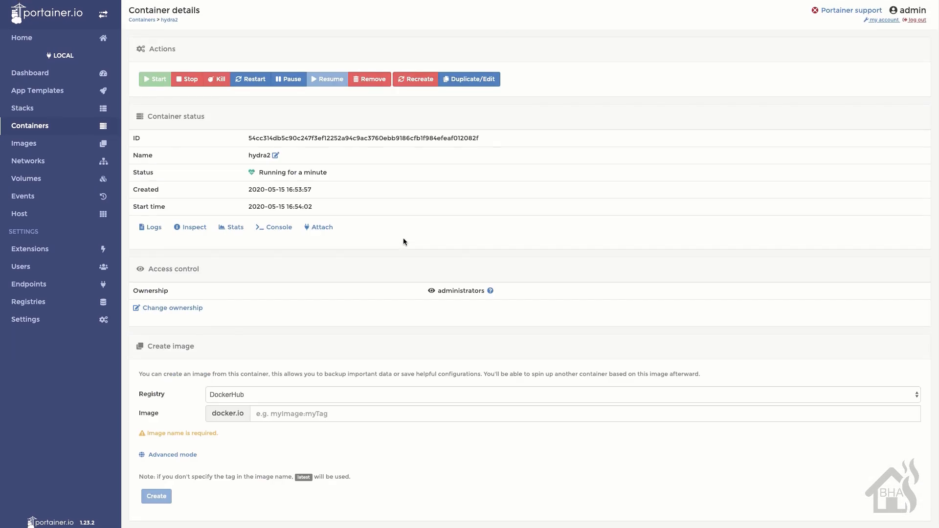
pyautogui.click(152, 228)
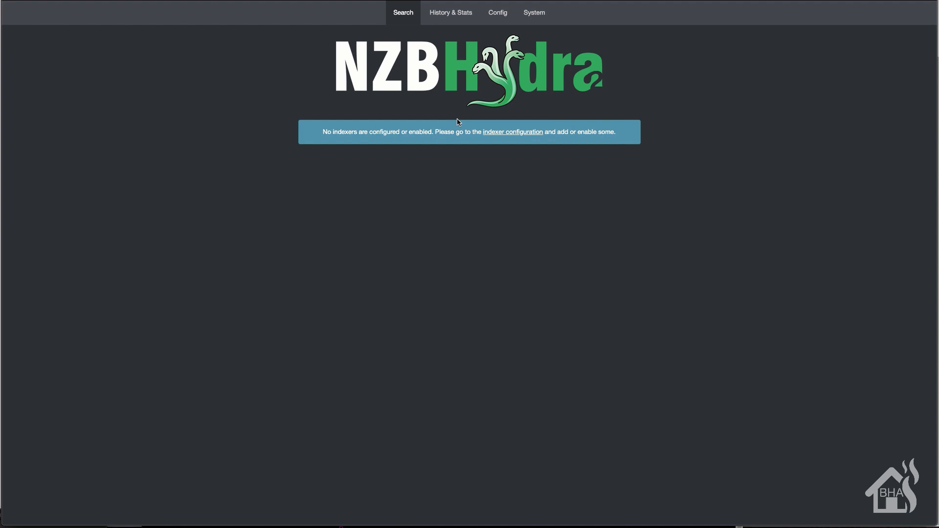
# - In NZBHydra2, add the NZBIndex Usenet preset as an indexer, enabled for Internal and any API searches
pyautogui.click(499, 17)
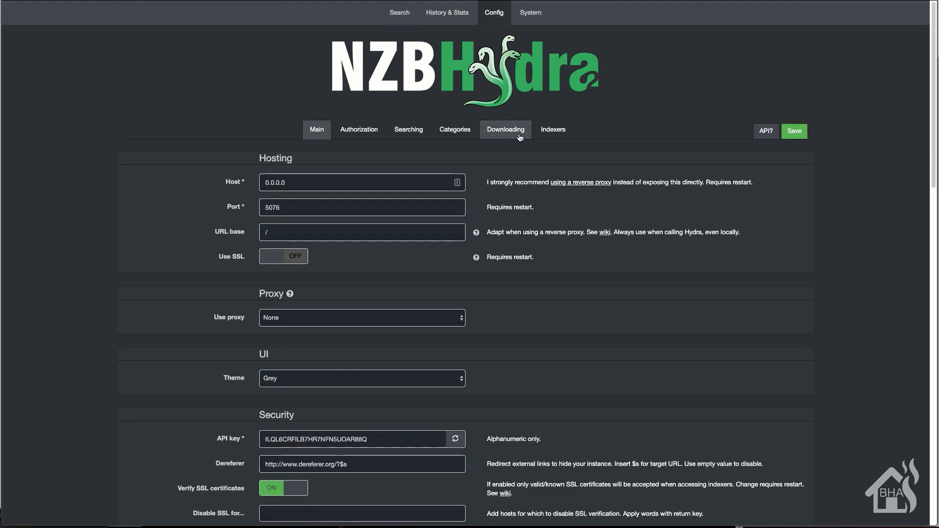
pyautogui.click(561, 137)
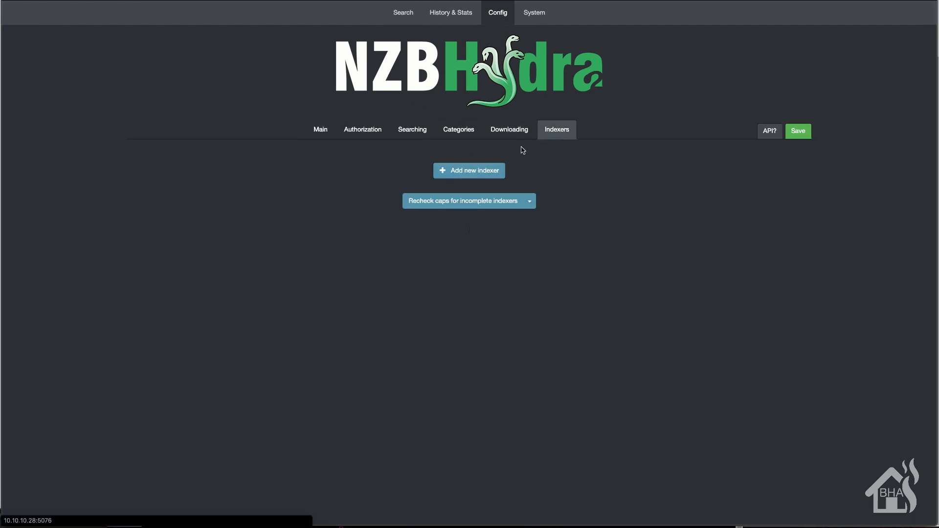
pyautogui.click(466, 172)
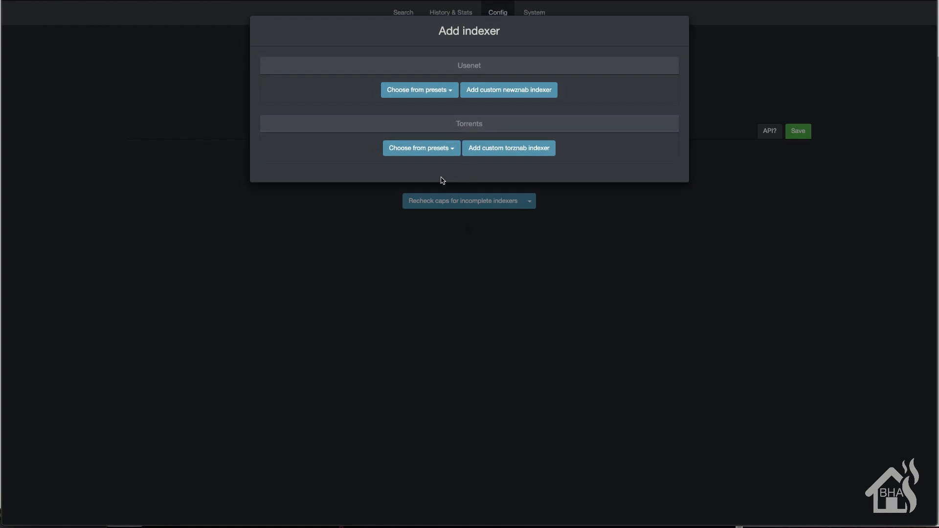
pyautogui.click(417, 93)
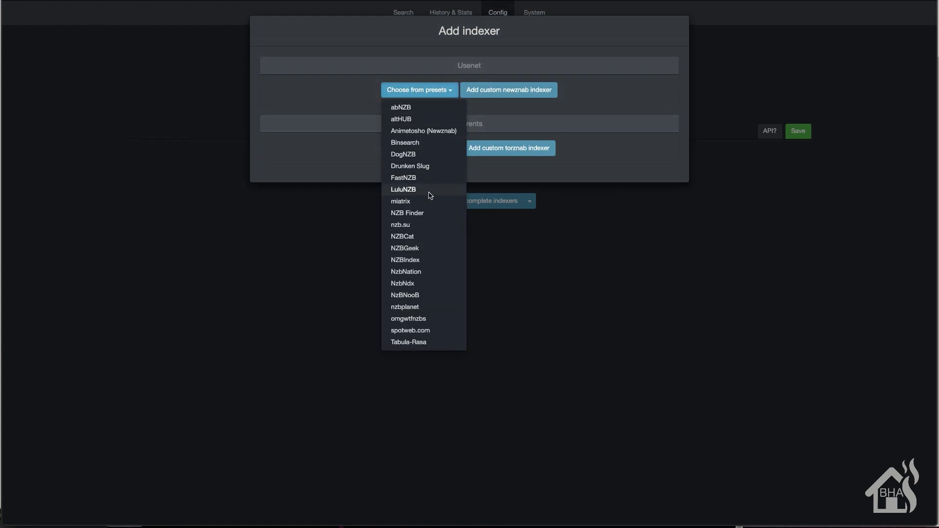
pyautogui.click(406, 259)
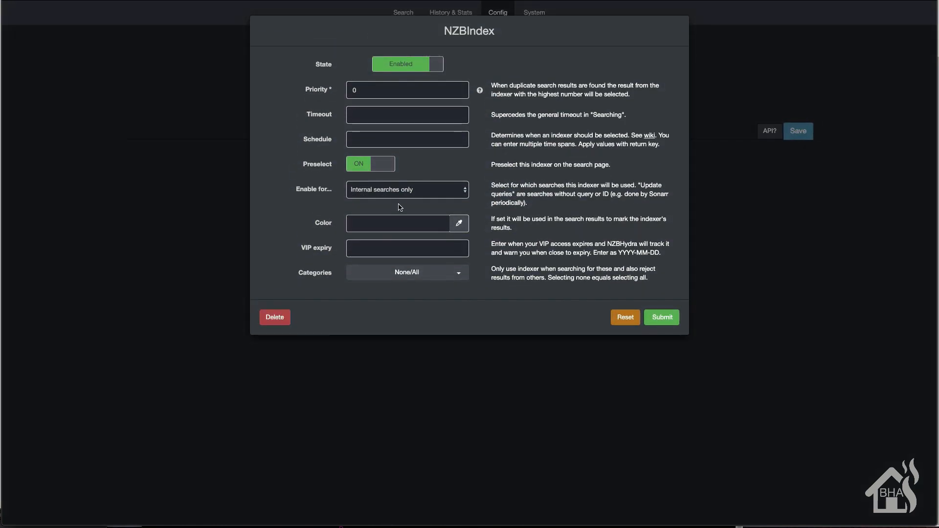
pyautogui.click(402, 191)
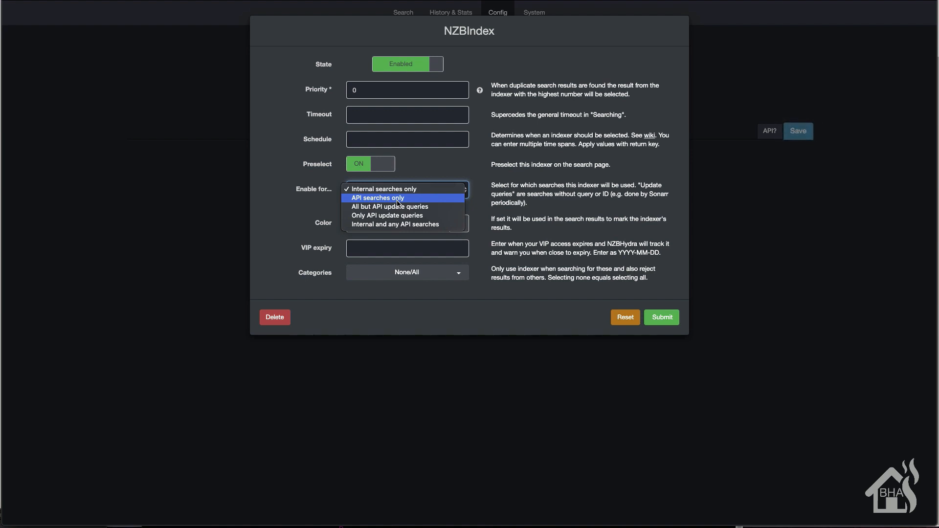
pyautogui.click(399, 224)
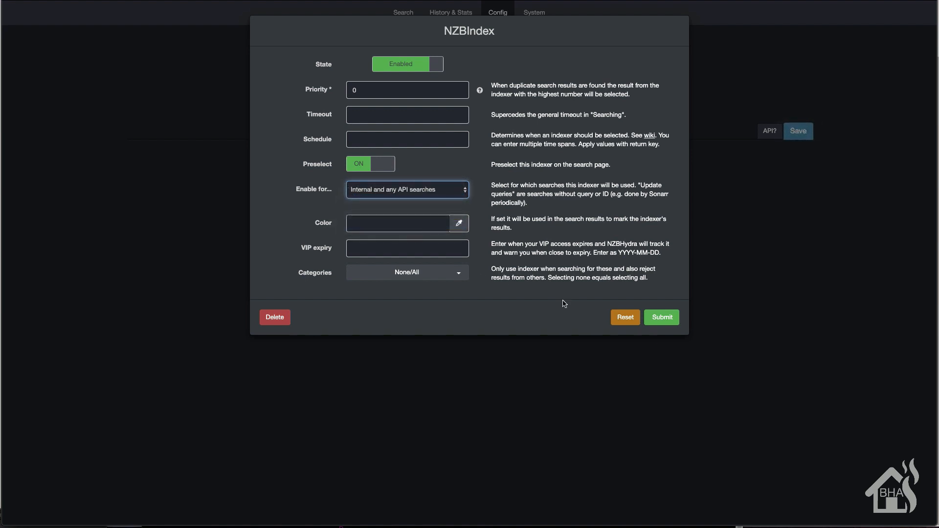
pyautogui.click(662, 317)
# - Add the Binsearch Usenet preset as another indexer, enabled for Internal and any API searches
pyautogui.click(460, 173)
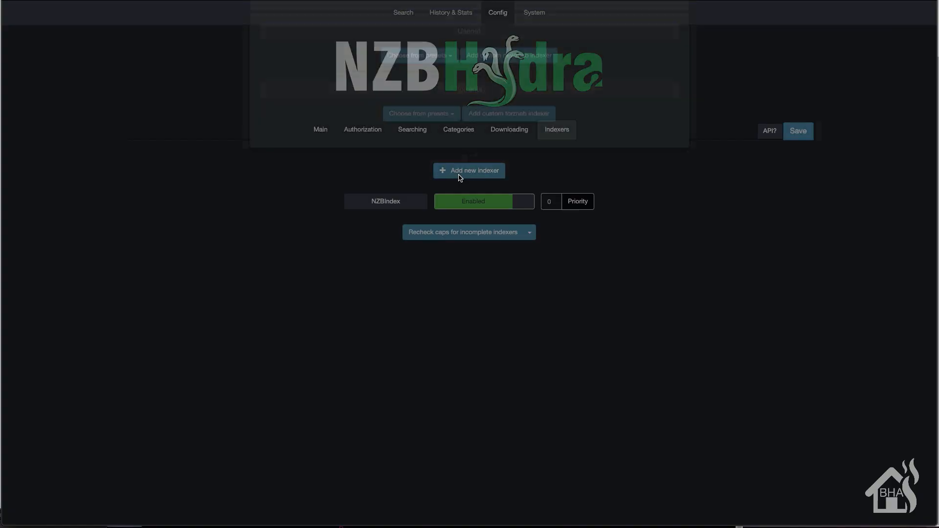
pyautogui.click(417, 90)
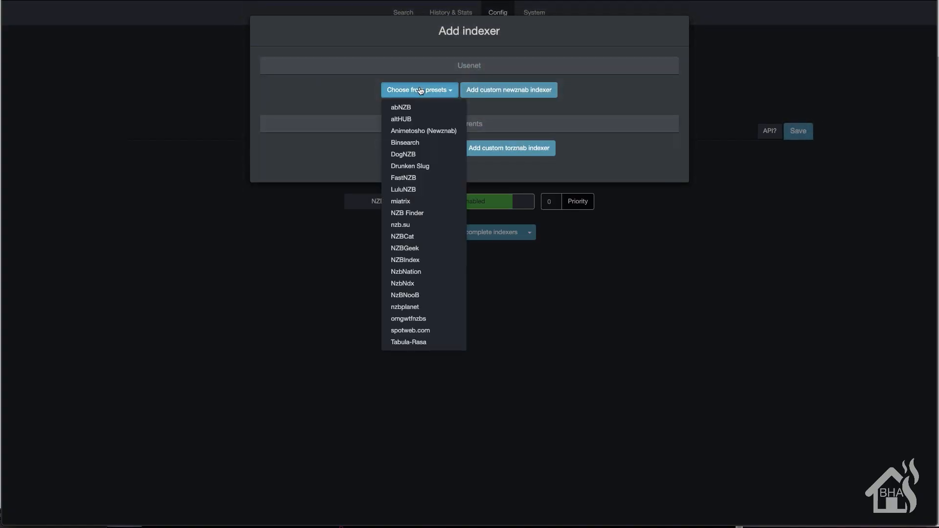
pyautogui.click(403, 143)
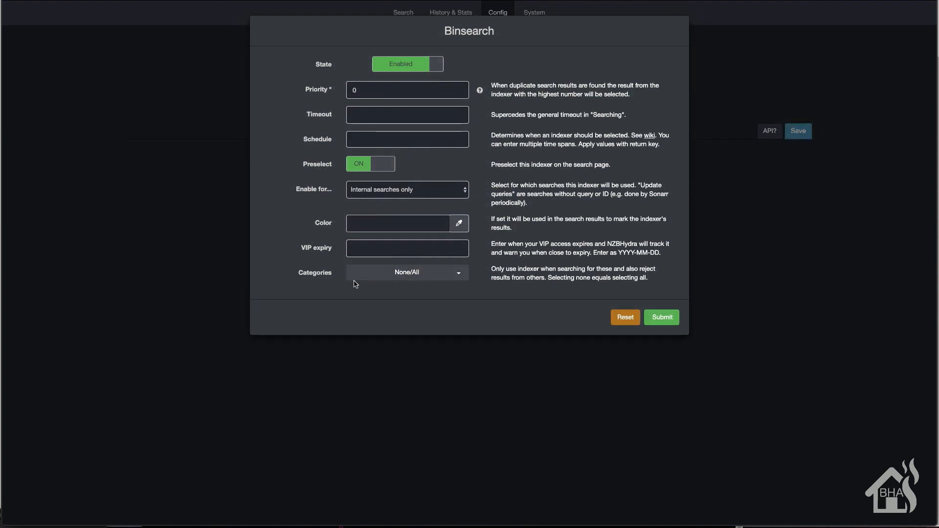
pyautogui.click(380, 193)
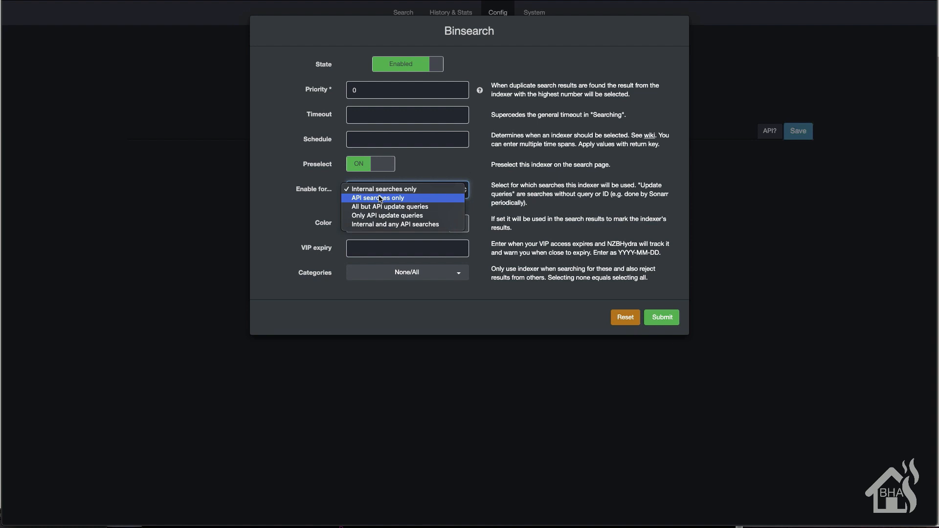
pyautogui.click(411, 225)
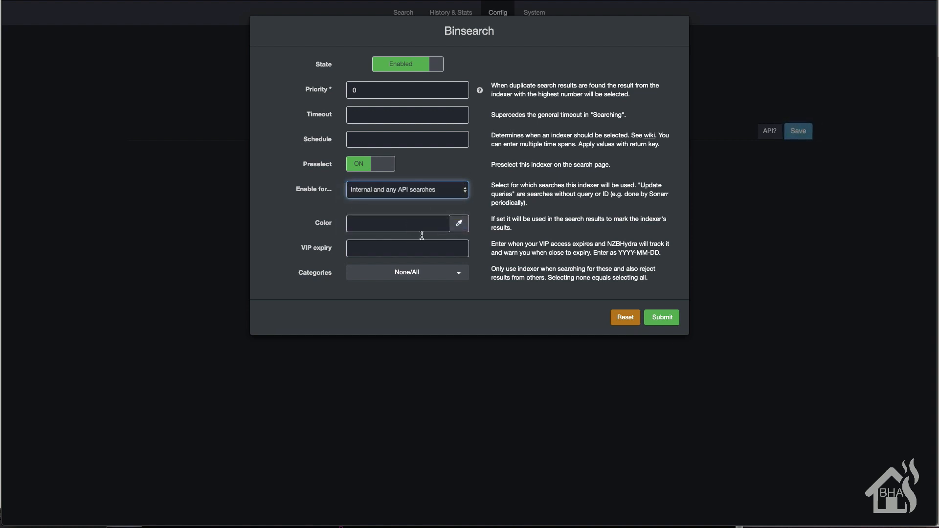
pyautogui.click(660, 323)
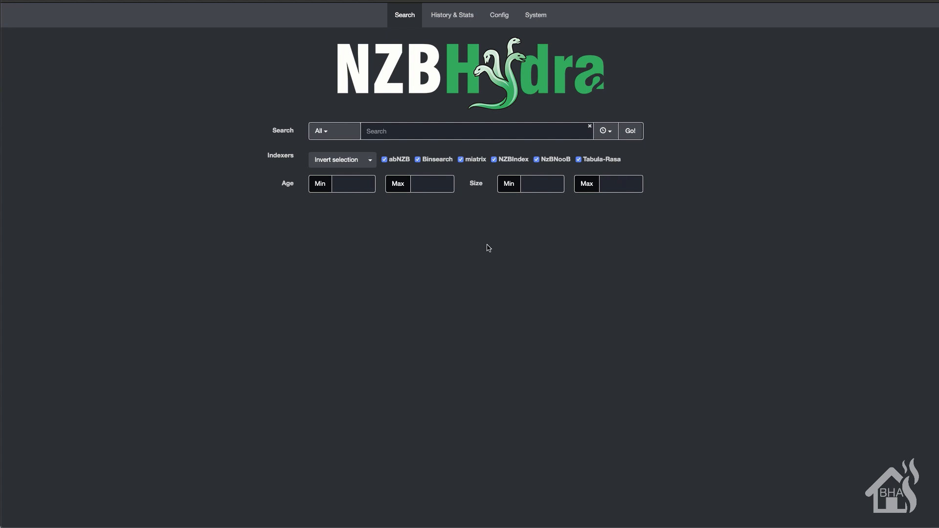
# - Open the main configuration settings and bring up the API information
pyautogui.click(533, 15)
pyautogui.click(502, 20)
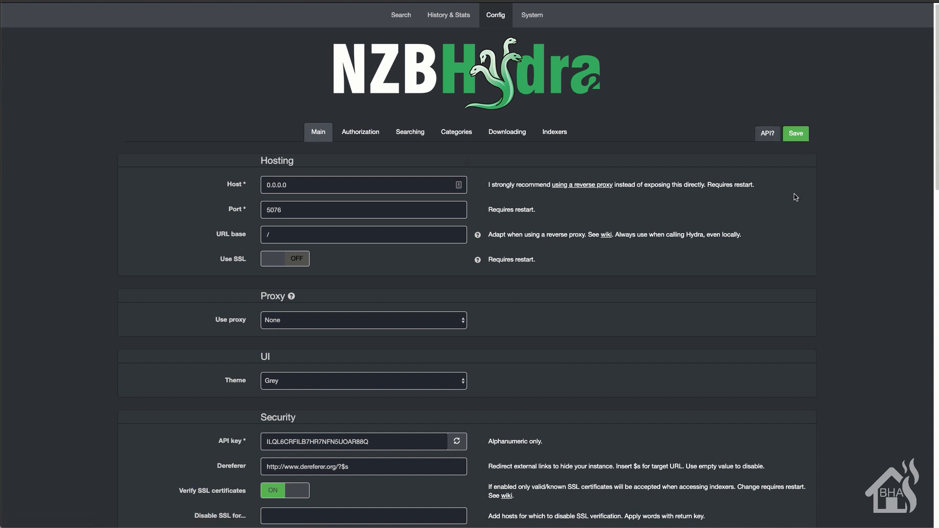
pyautogui.click(767, 140)
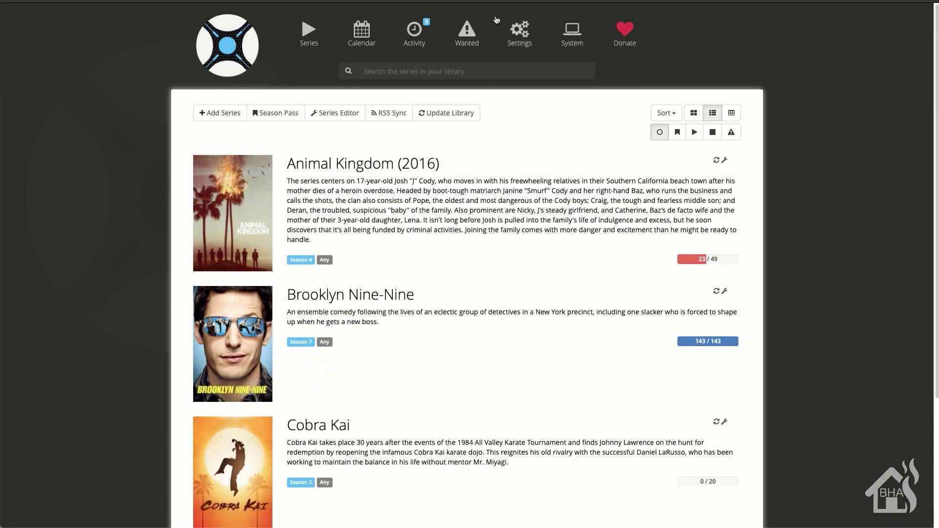
pyautogui.click(542, 38)
pyautogui.click(415, 111)
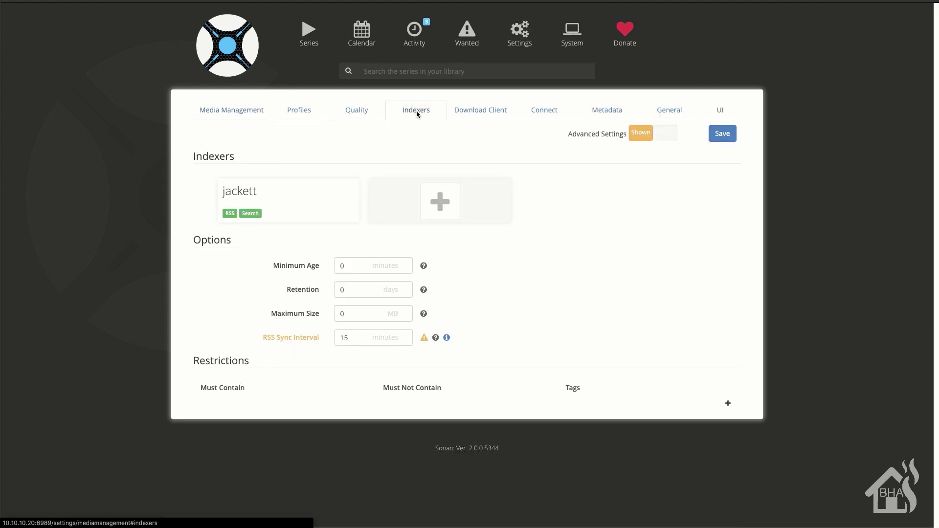
pyautogui.click(435, 201)
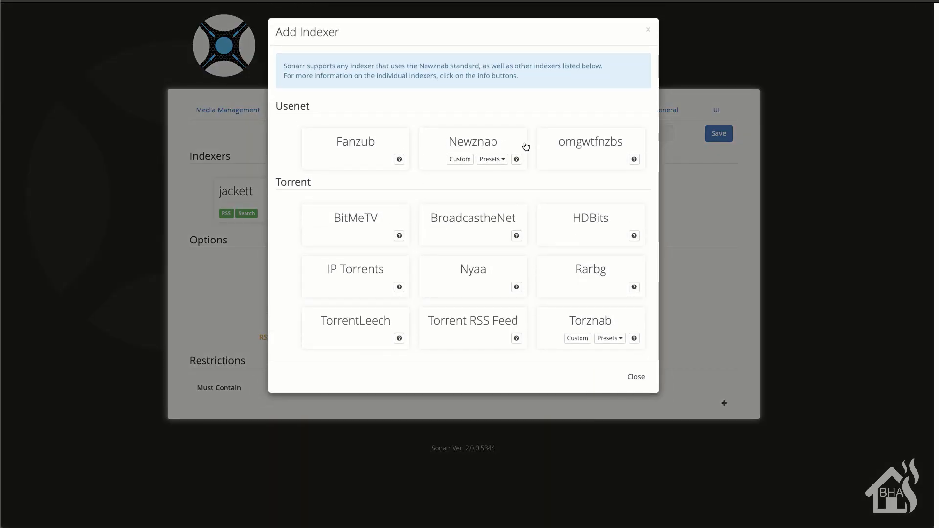
pyautogui.click(460, 159)
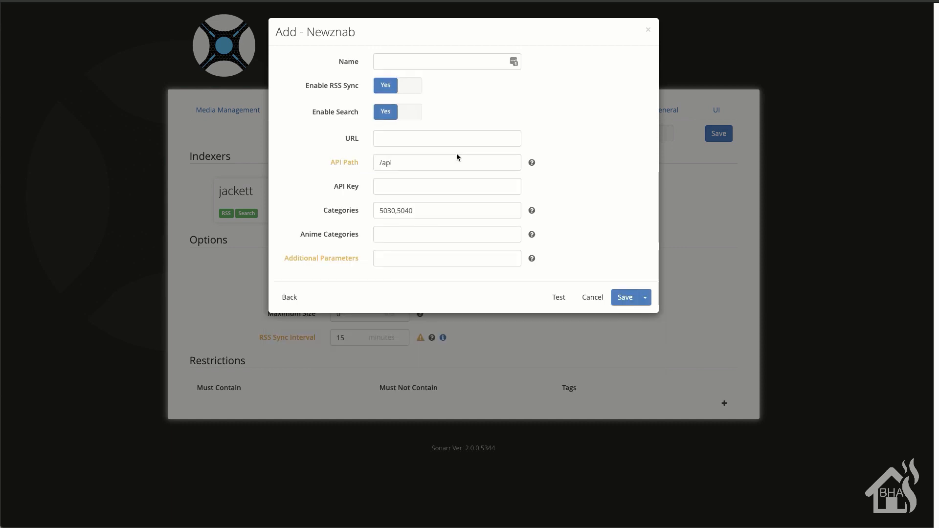
pyautogui.write('nzbhydra2')
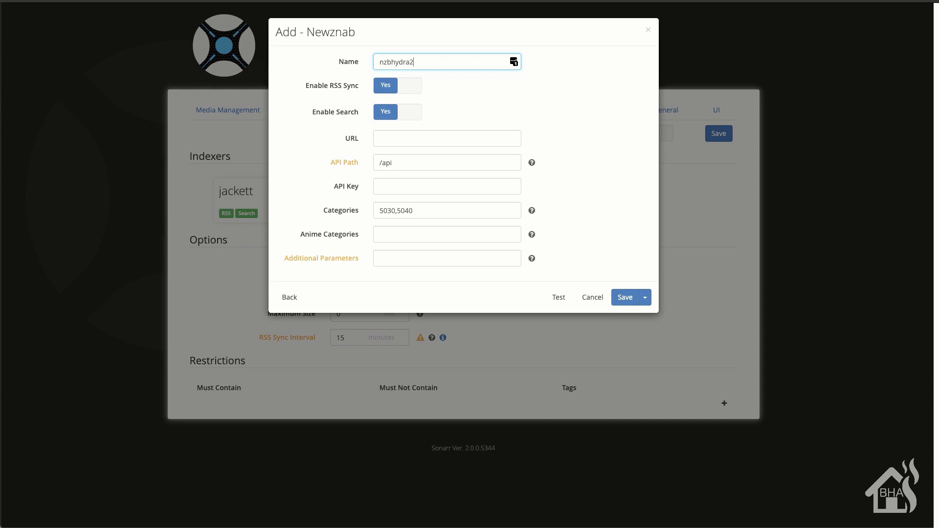
pyautogui.click(416, 138)
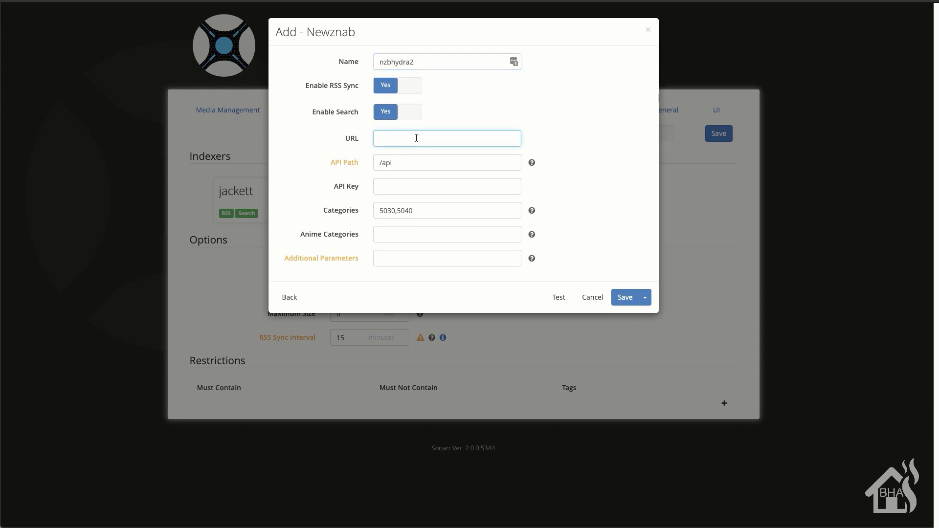
pyautogui.write('http://10.10.10.28:5076')
# - Paste the NZBHydra2 API key into the new indexer, test the connection, and save it
pyautogui.click(405, 187)
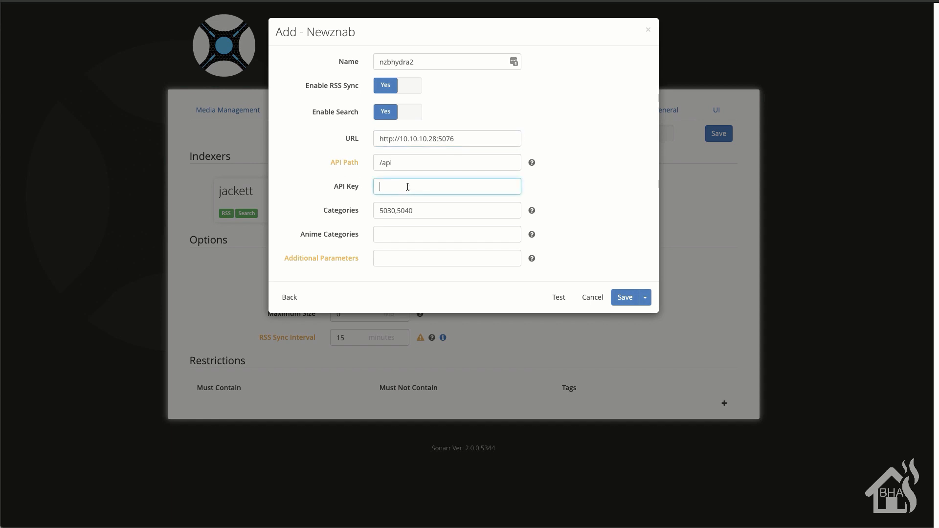
pyautogui.hotkey('ctrl', 'v')
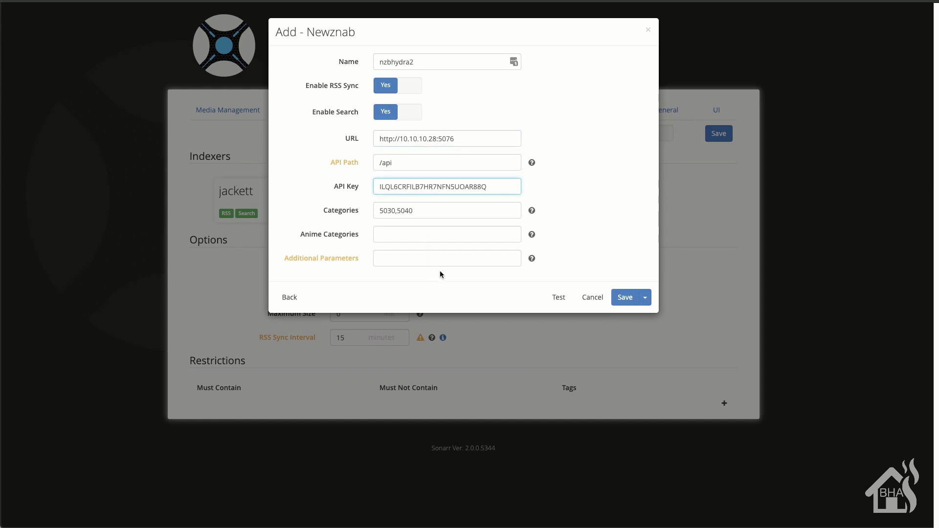
pyautogui.click(552, 300)
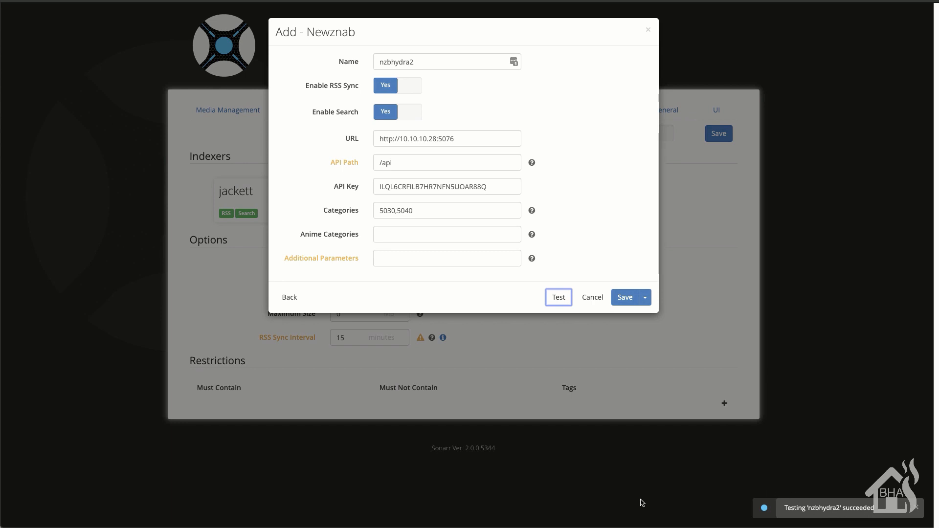
pyautogui.click(623, 298)
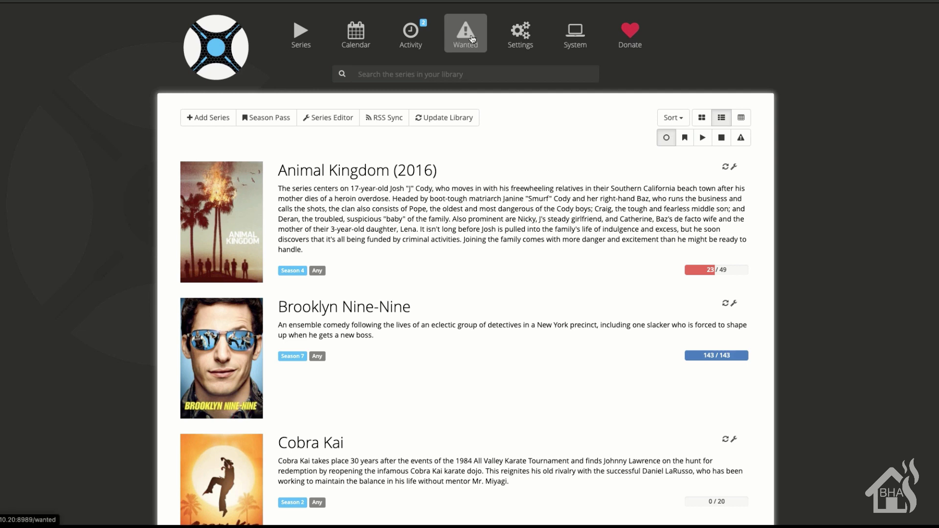
# - Run a search for the missing Animal Kingdom (2016) episode 4x03, Man vs. Rock, and open the system logs to review it
pyautogui.click(473, 39)
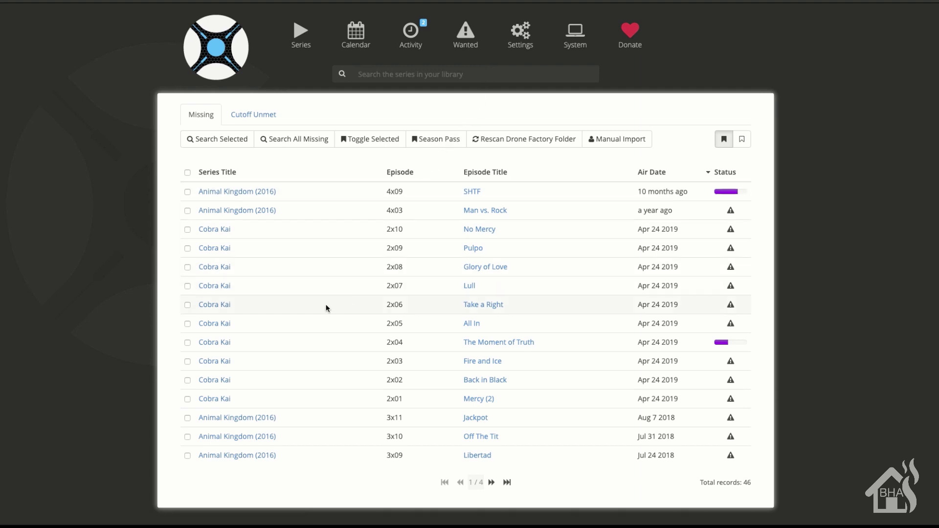
pyautogui.click(188, 211)
pyautogui.click(229, 141)
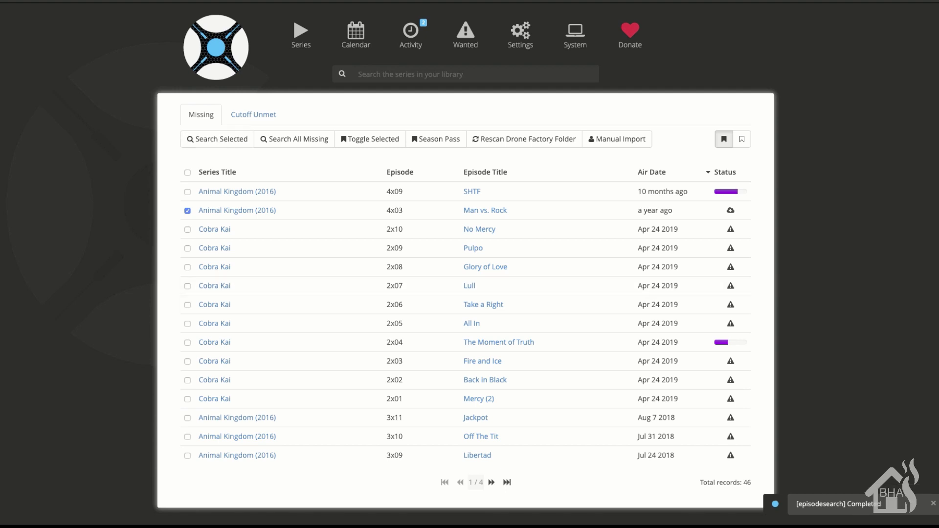
pyautogui.click(575, 33)
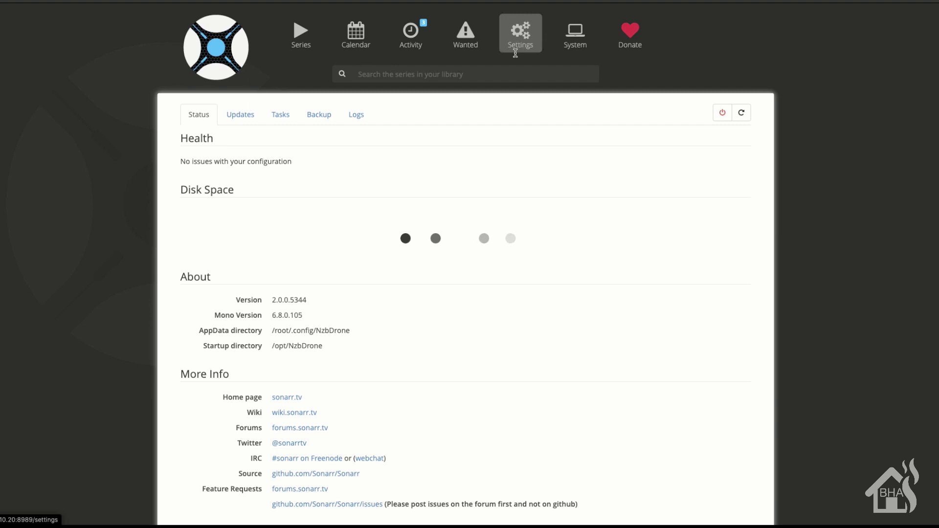
pyautogui.click(355, 117)
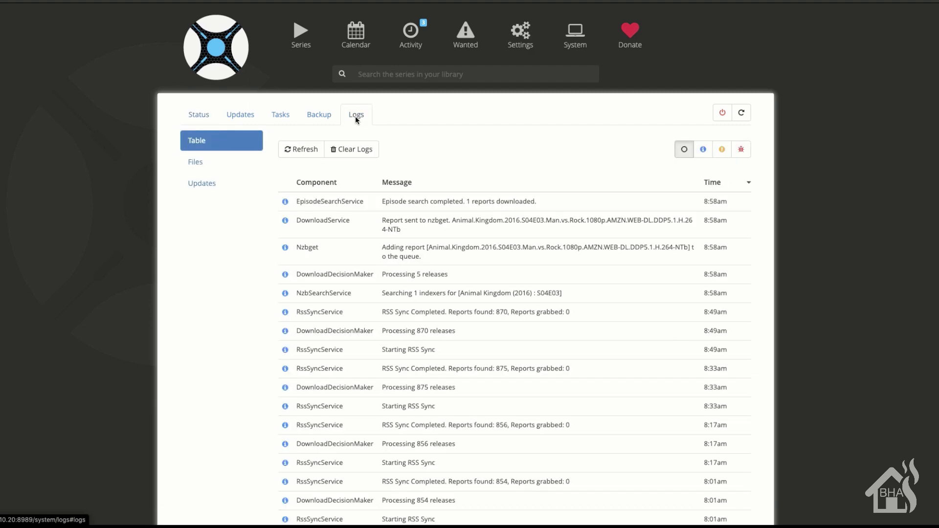